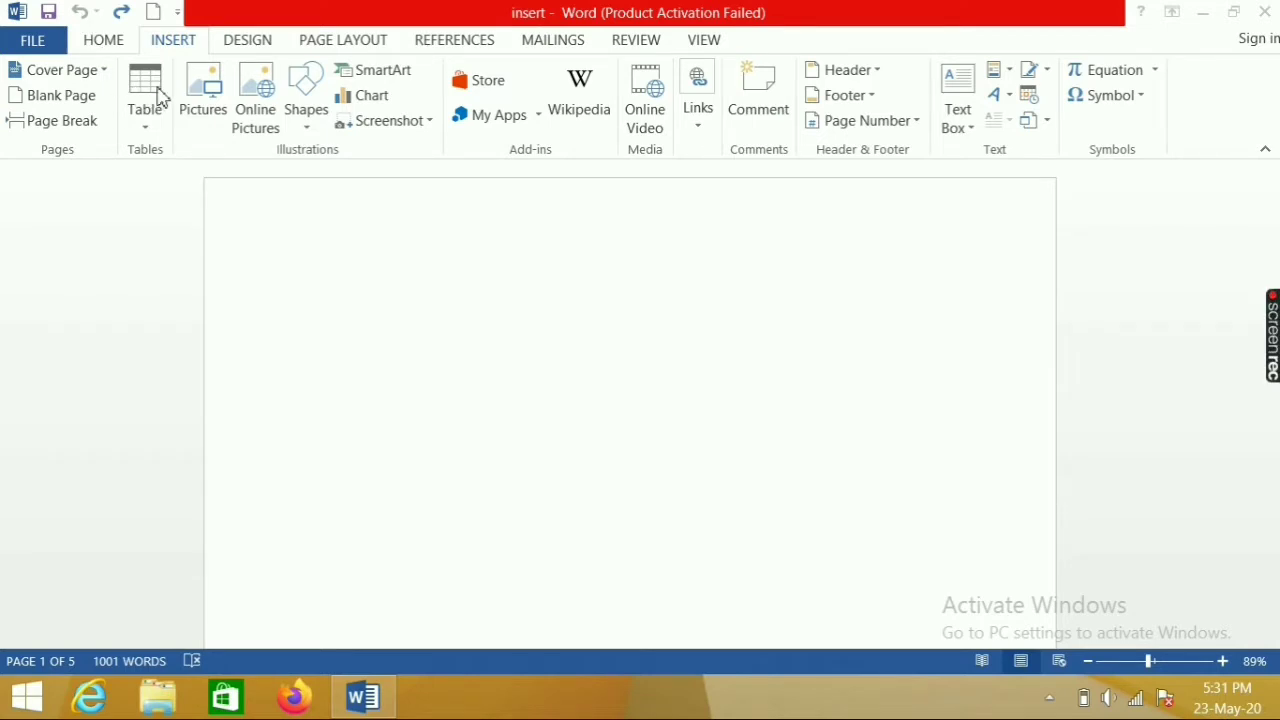
Insert the picture 41KKZhKTOnL__SY445_ from the Pictures folder at the start of the page and undo the insertion.
click(208, 92)
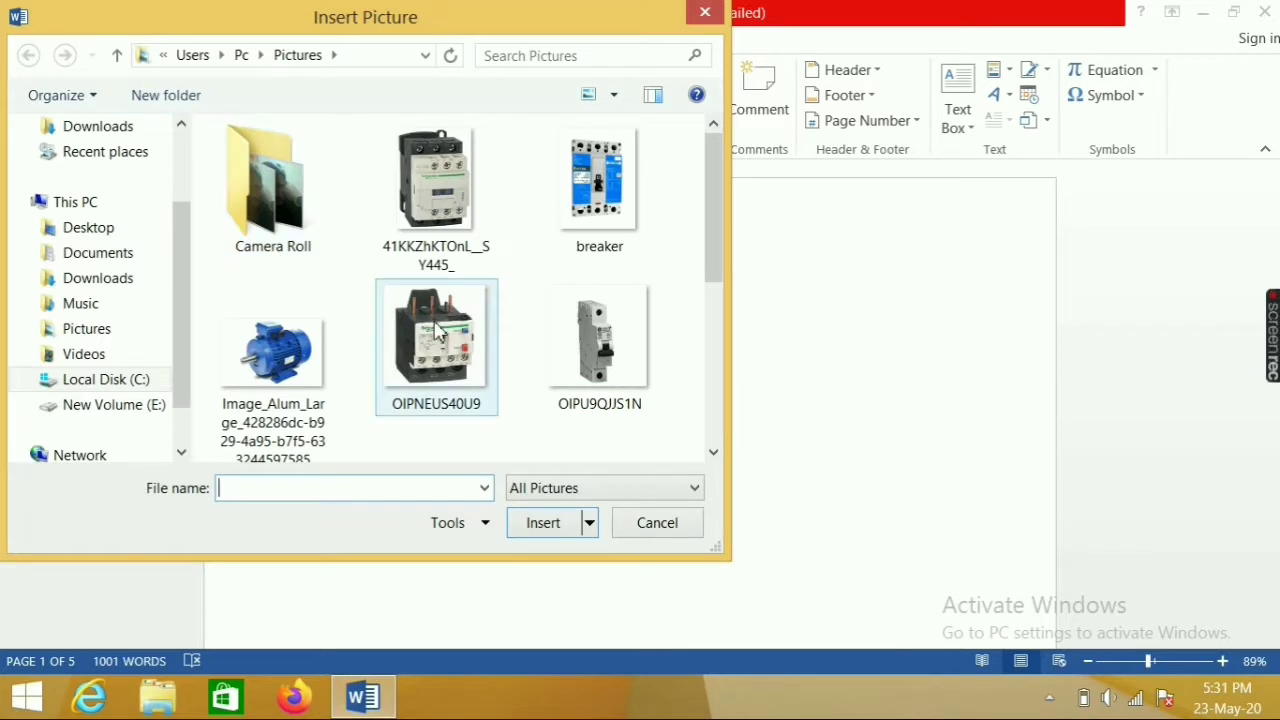
double_click(430, 195)
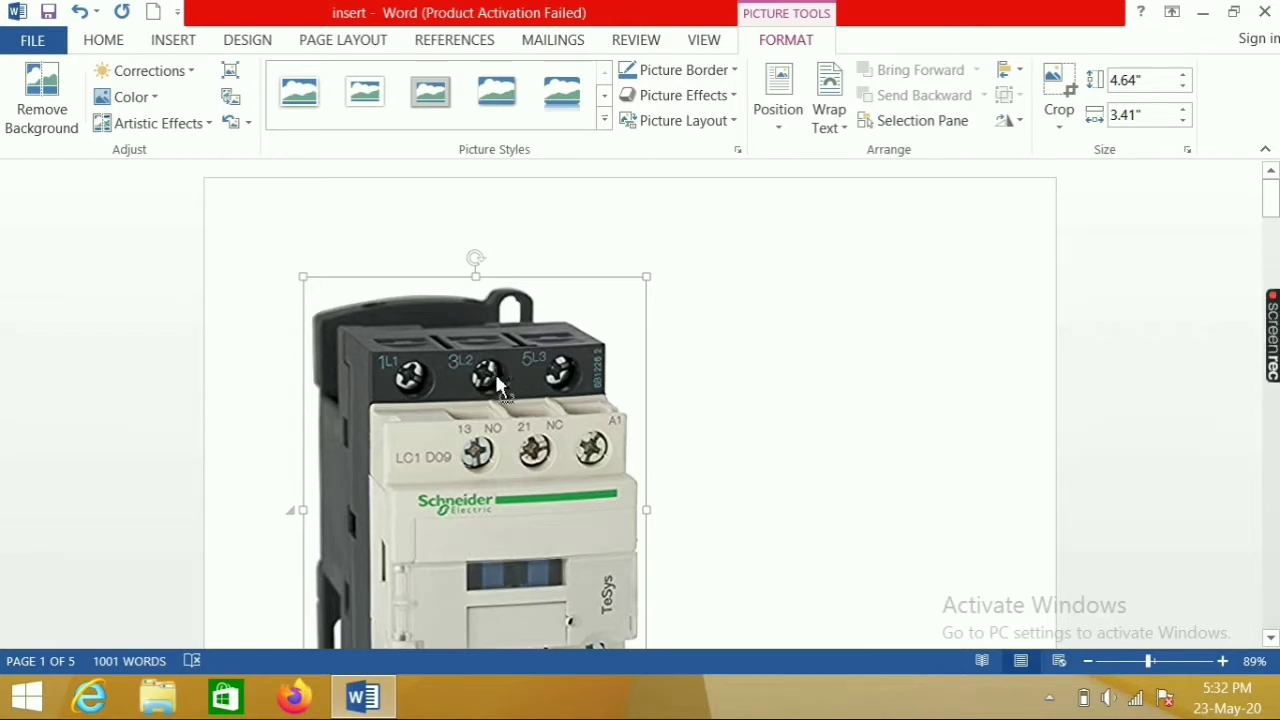
click(80, 12)
Open the online picture browser and close it without inserting a picture.
click(172, 40)
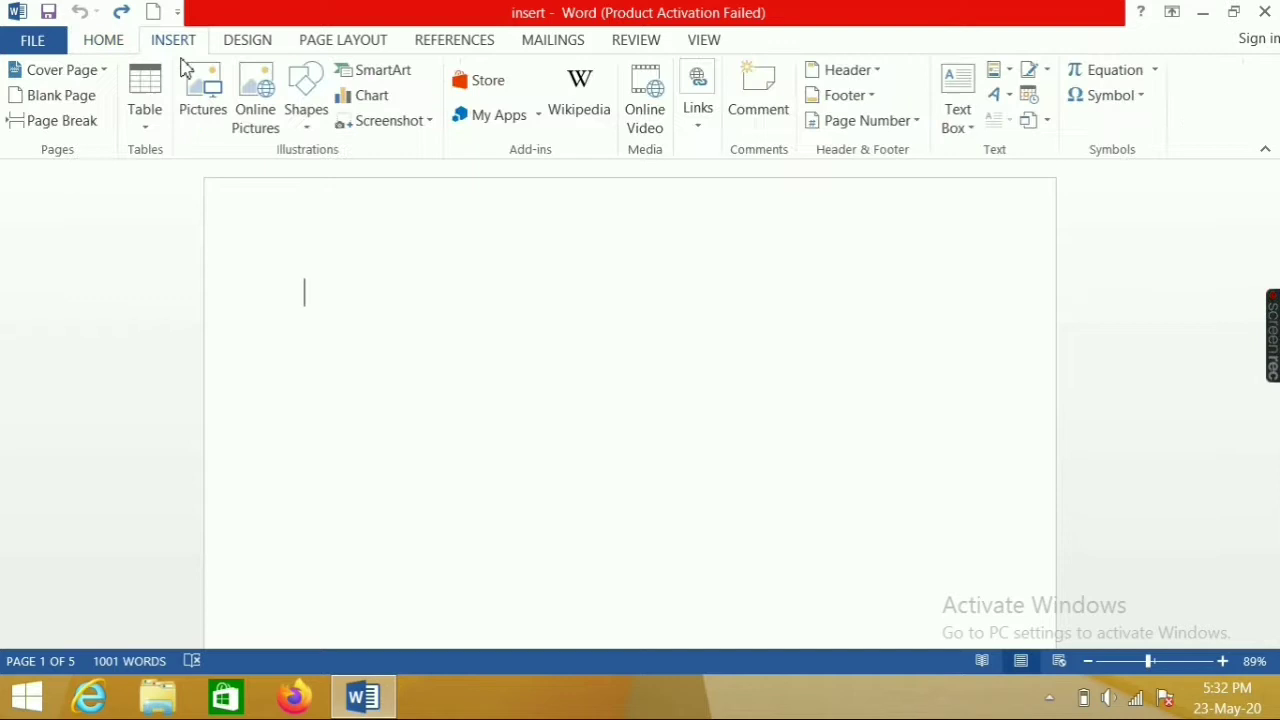
click(256, 106)
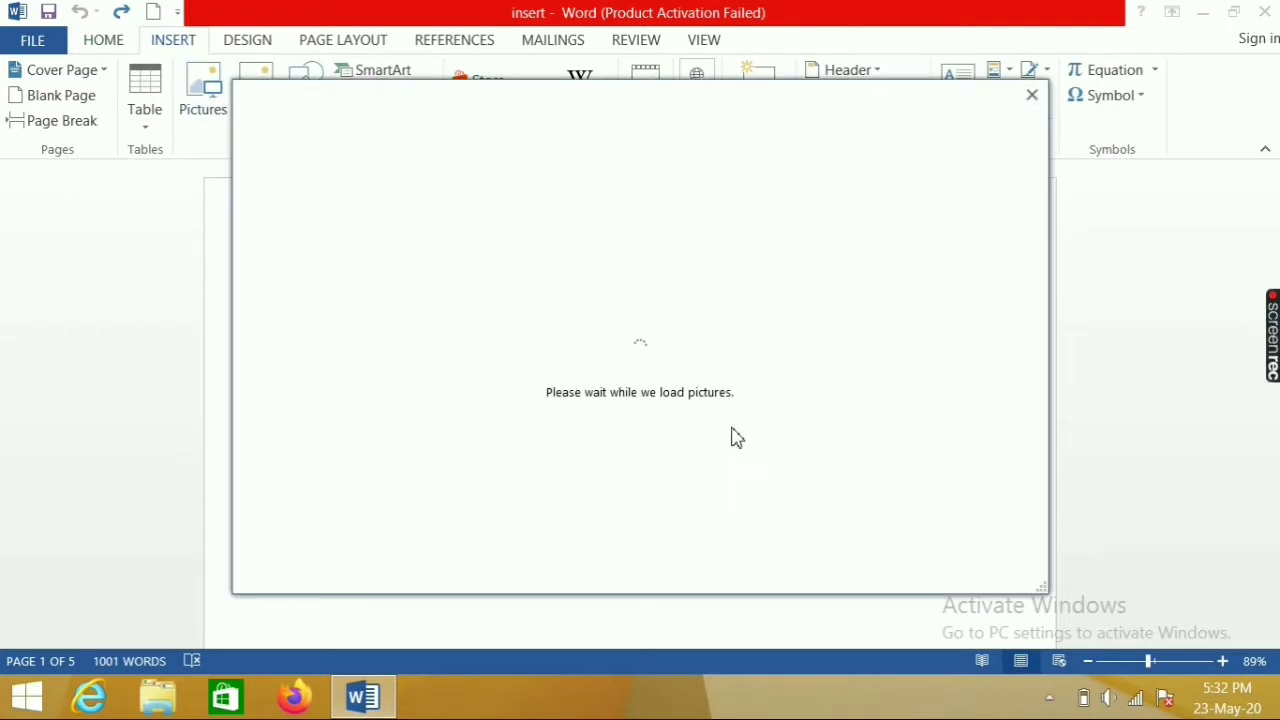
click(1032, 98)
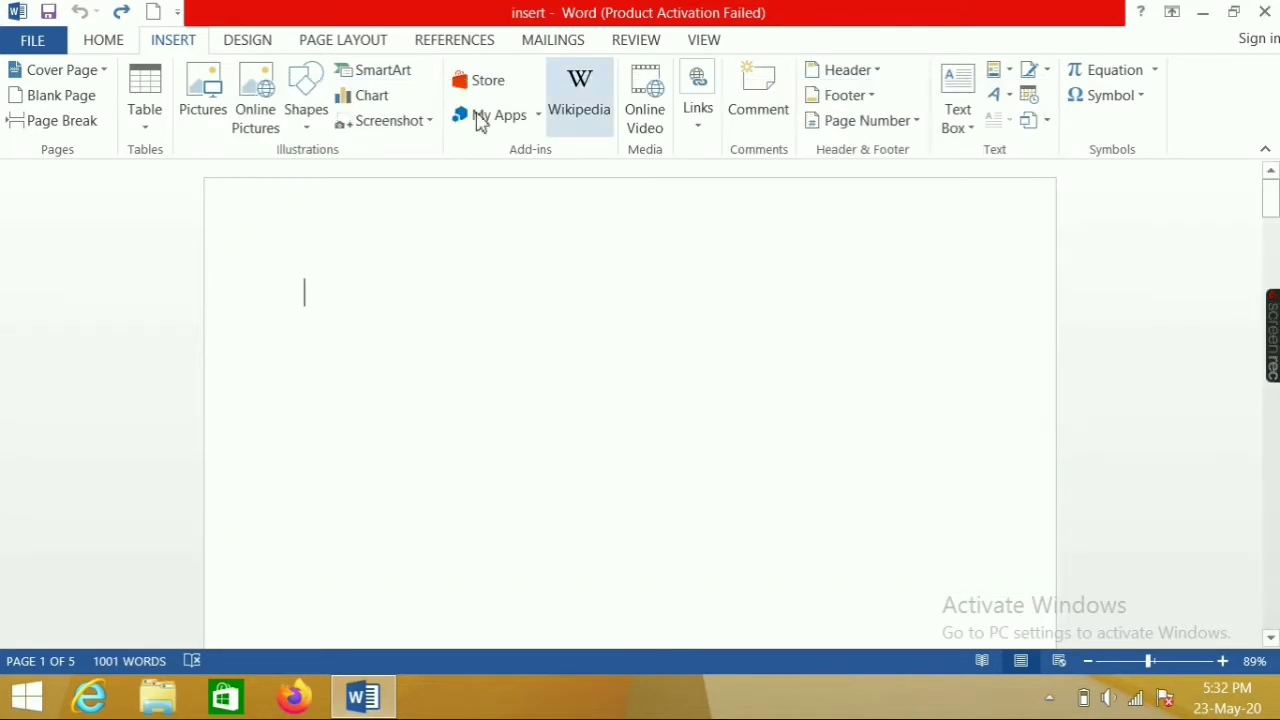
Draw a rounded rectangle about 1.23" high and 2.45" wide near the top of the blank page.
click(310, 92)
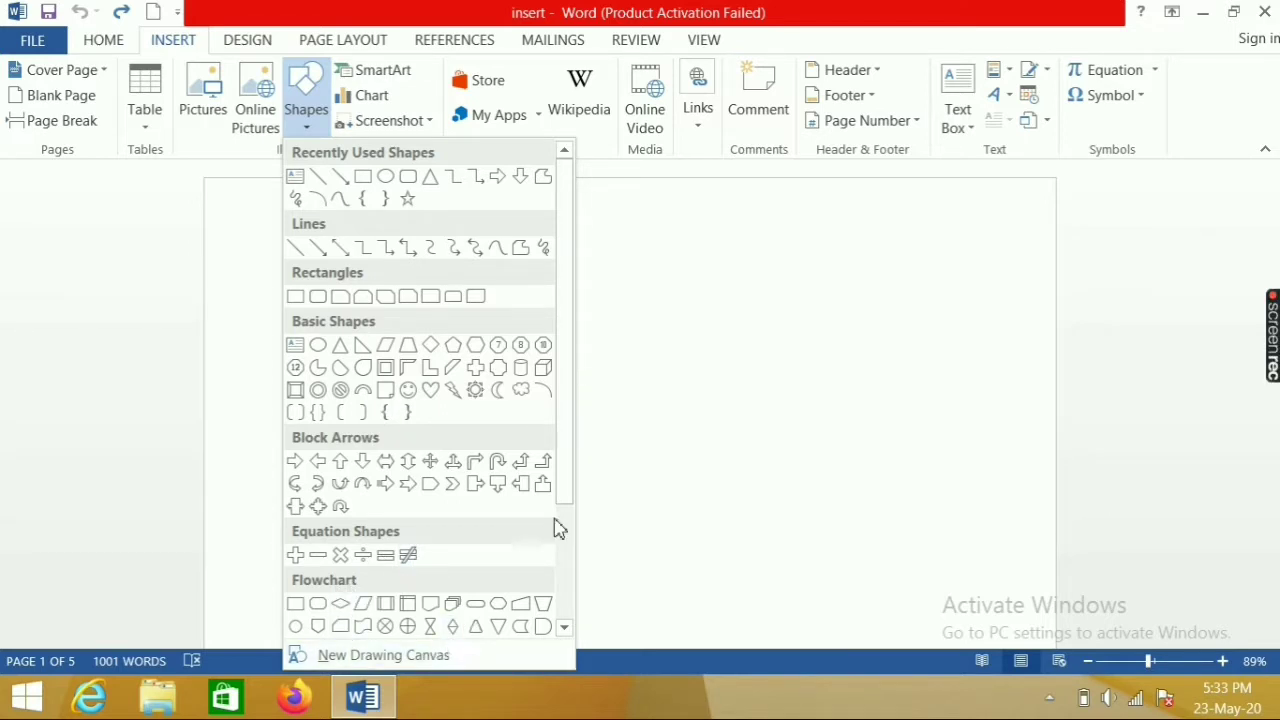
click(407, 178)
drag(417, 265, 666, 390)
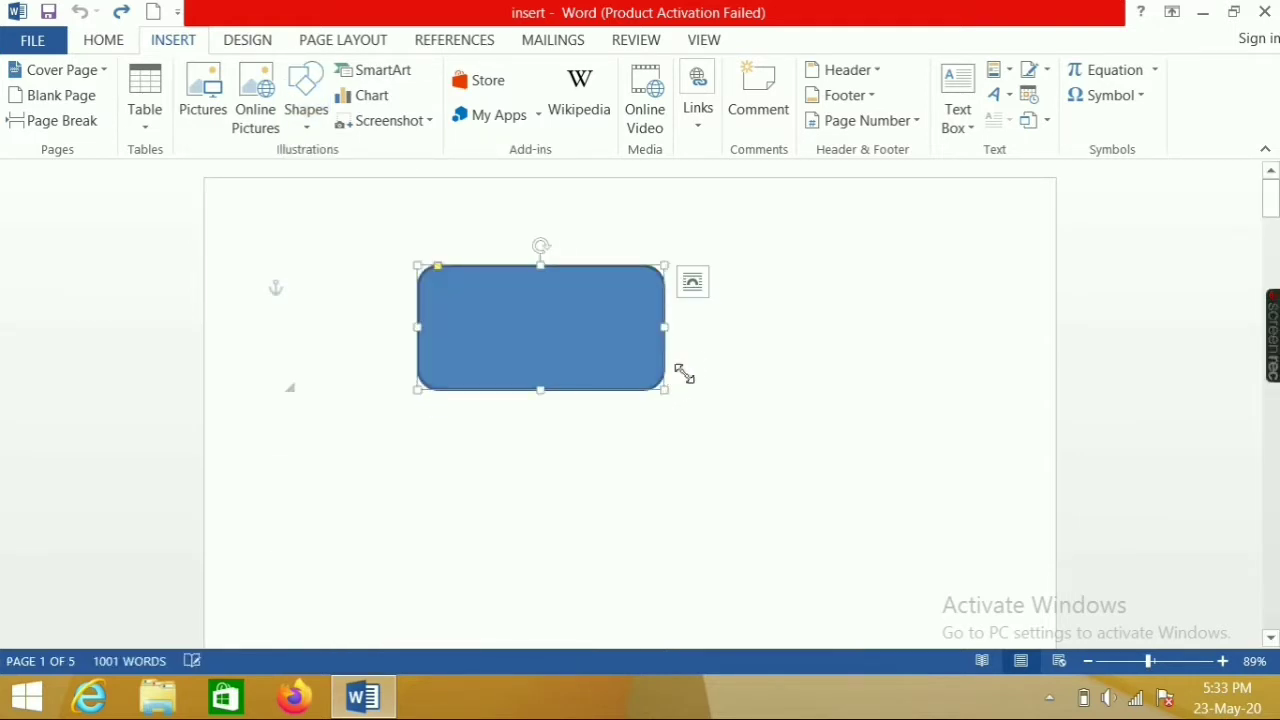
click(709, 363)
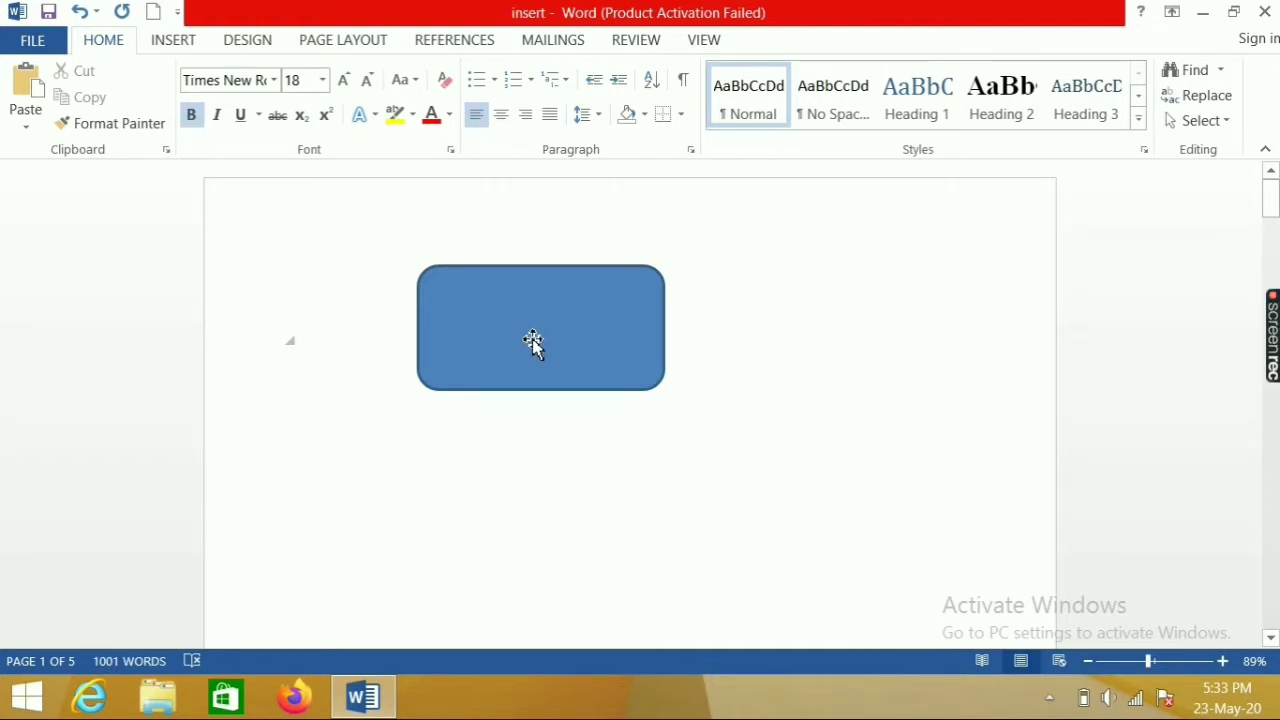
Apply the solid black shape style to the rounded rectangle and add a text box about 0.64" by 0.77" inside it reading "one".
click(533, 342)
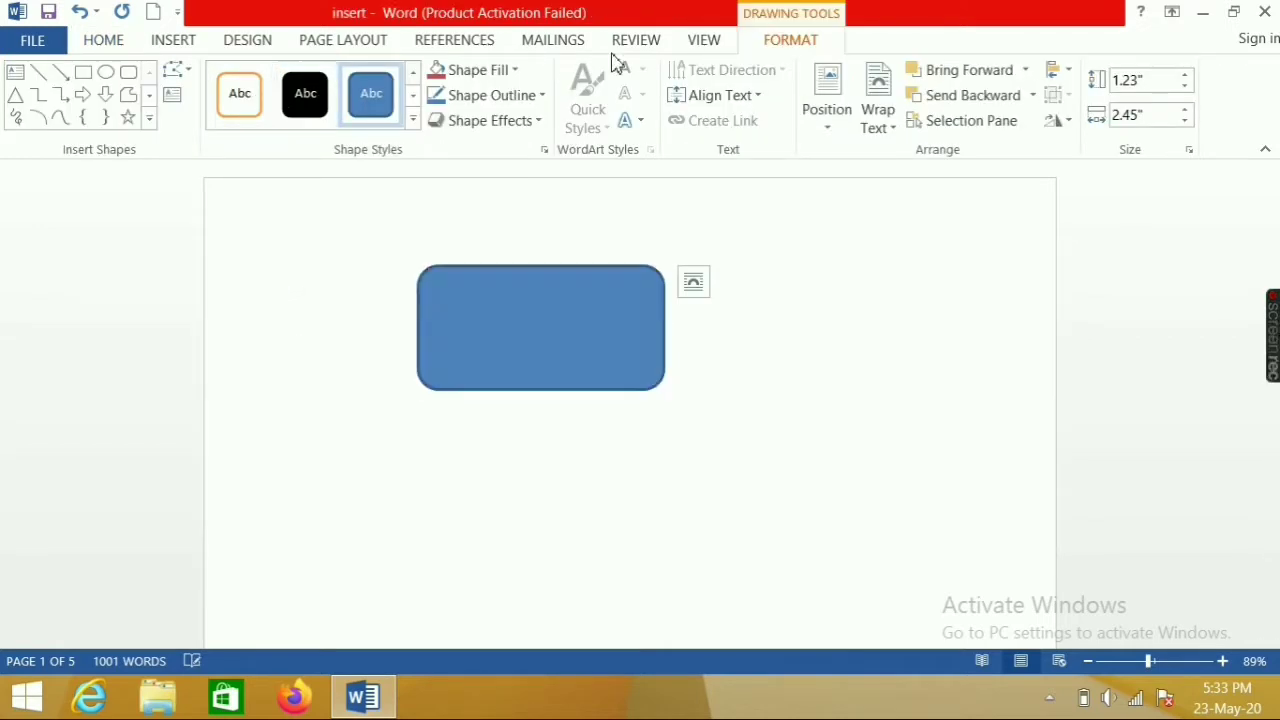
click(318, 100)
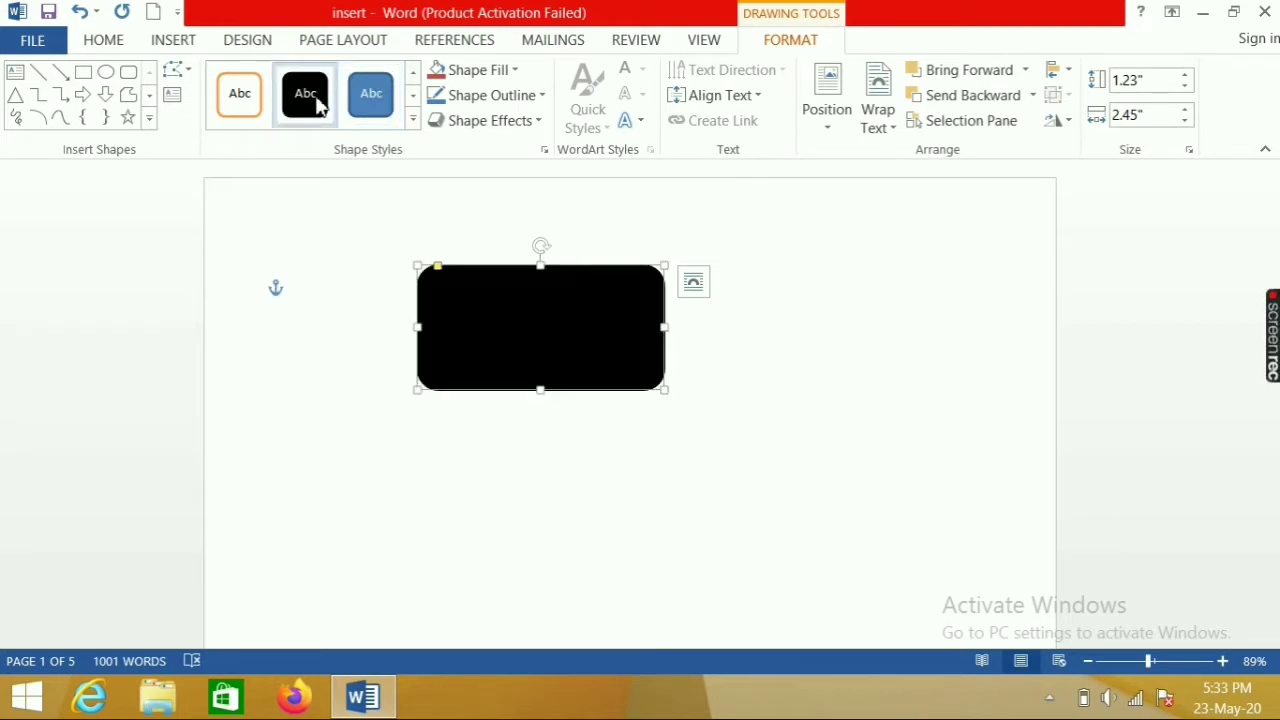
click(172, 95)
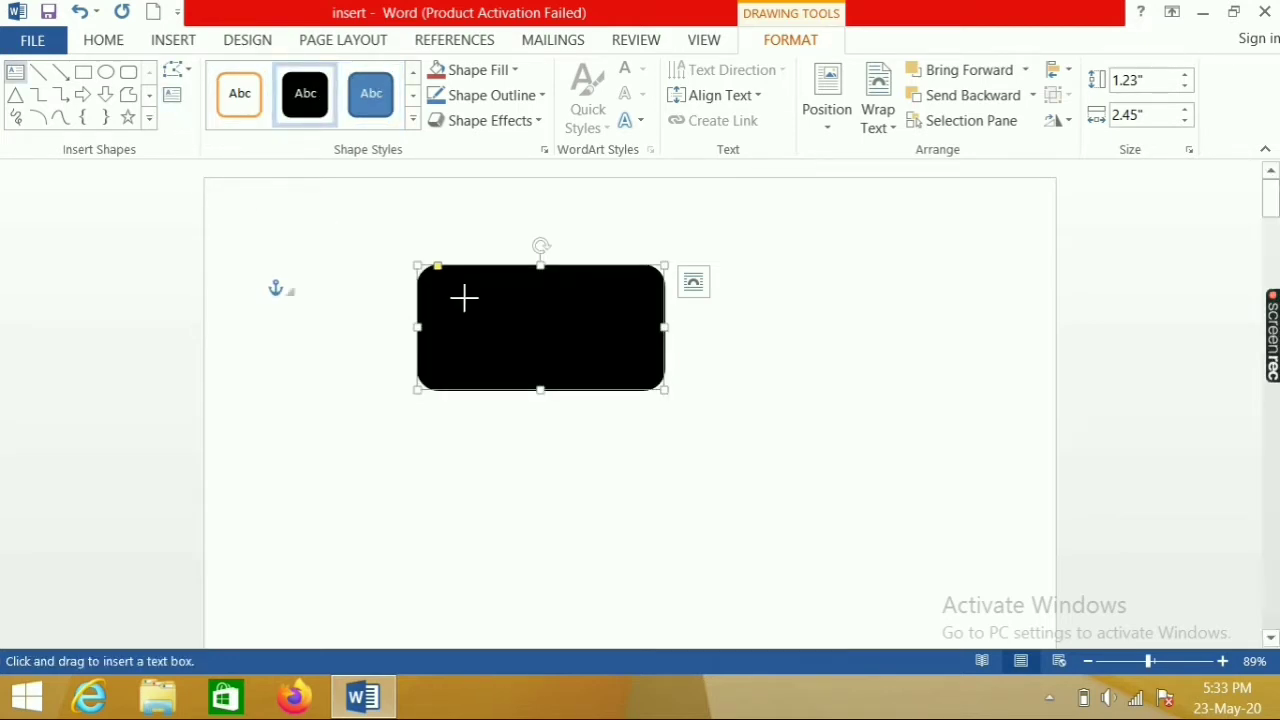
drag(541, 361, 460, 295)
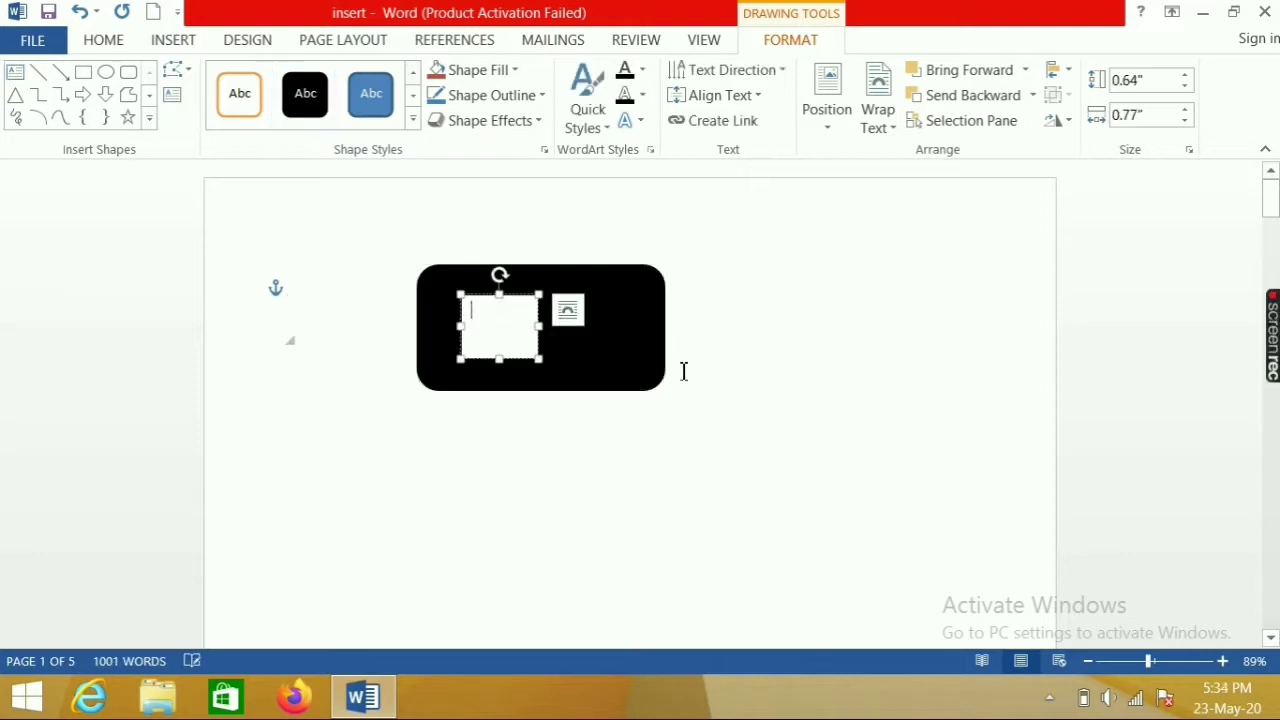
text(one)
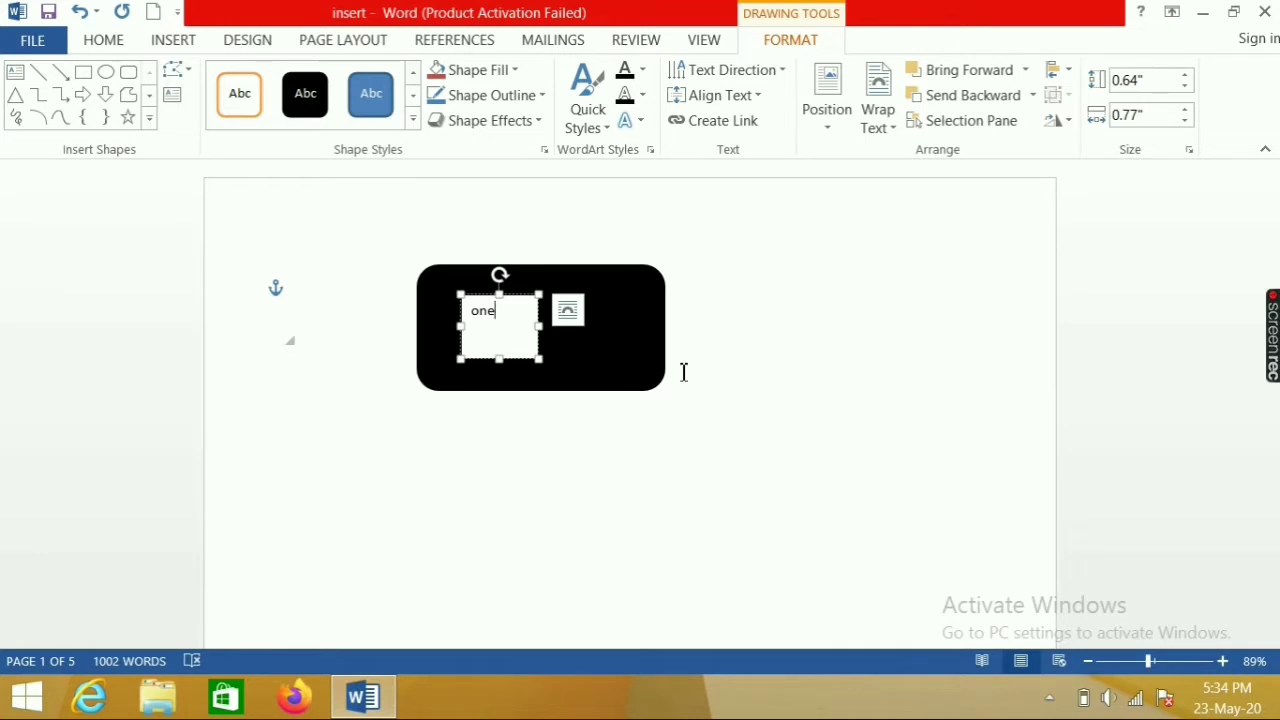
Undo the text box, the black style and the rounded rectangle so the page is blank again.
key(ctrl+z)
key(ctrl+z)
key(ctrl+z)
key(ctrl+z)
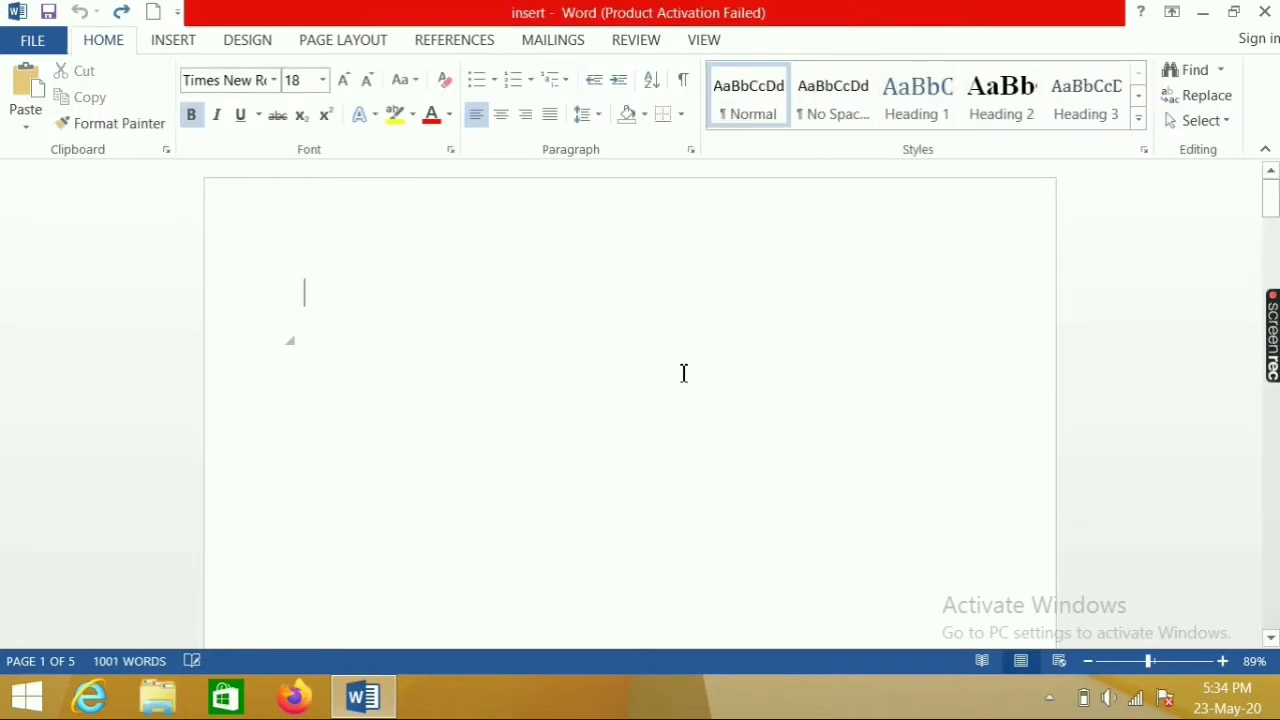
Insert a Basic Block List SmartArt graphic on the blank page and undo the insertion.
click(178, 40)
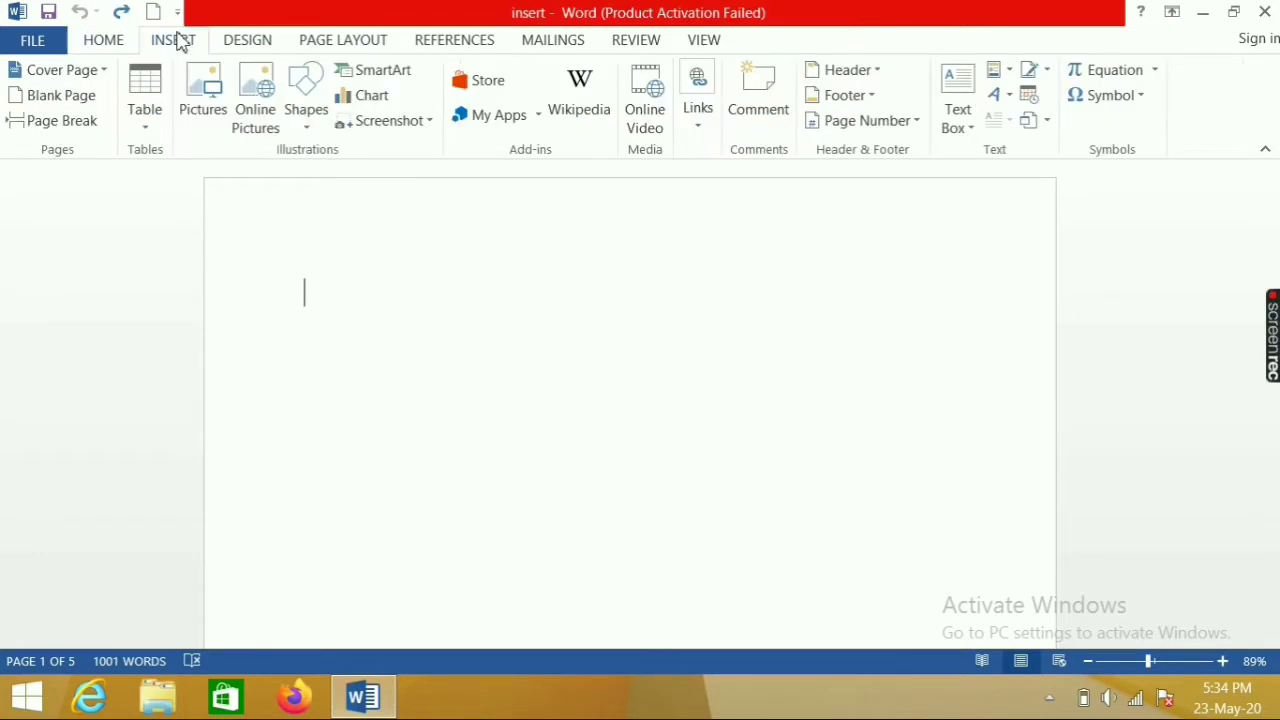
click(372, 75)
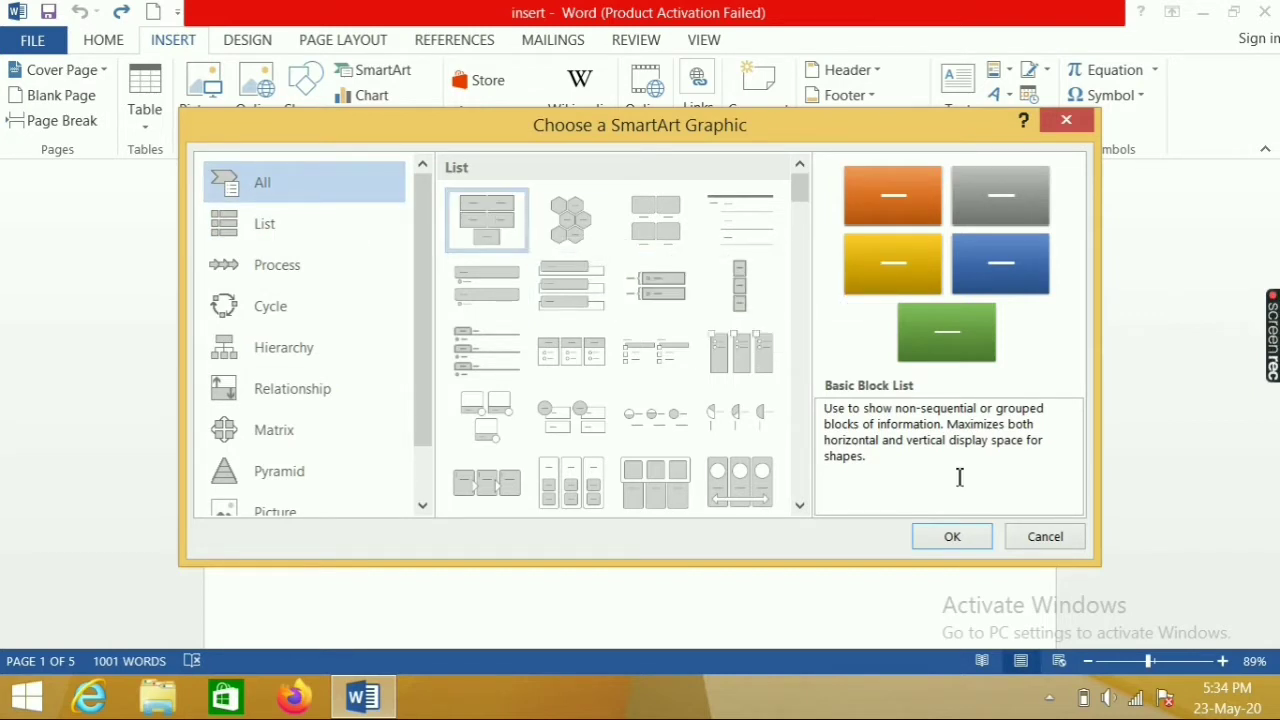
click(955, 537)
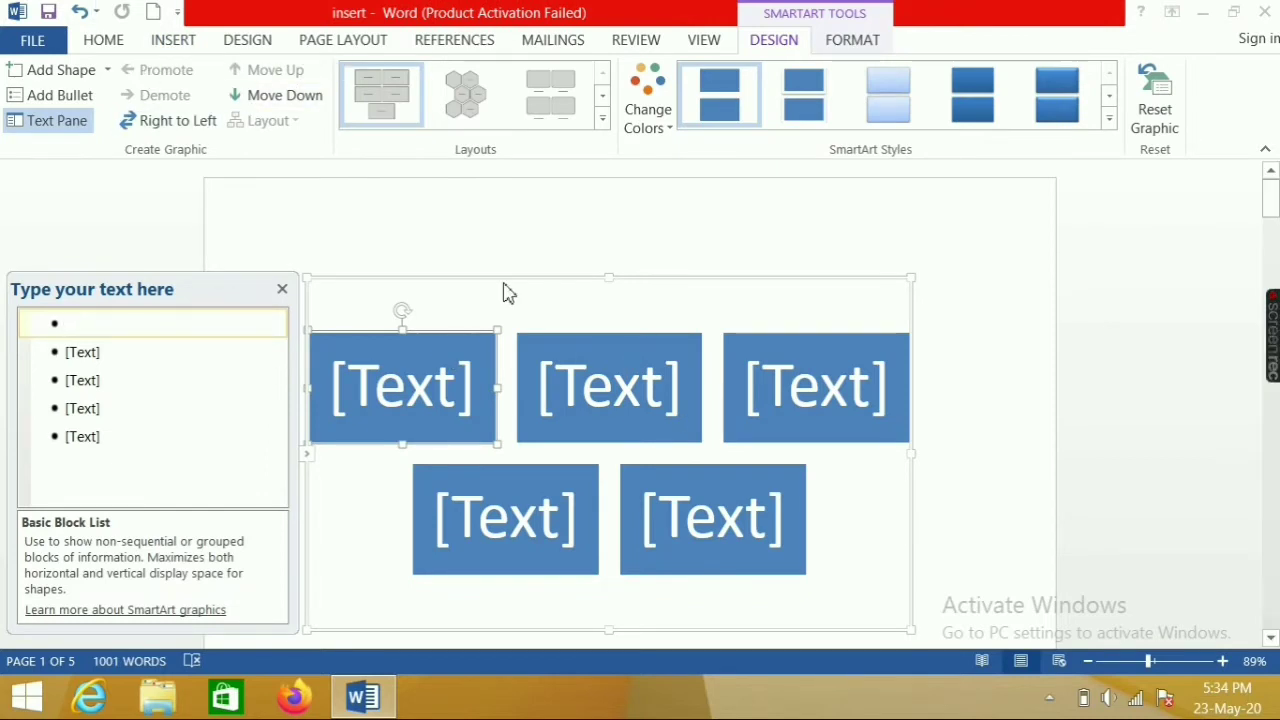
key(ctrl+z)
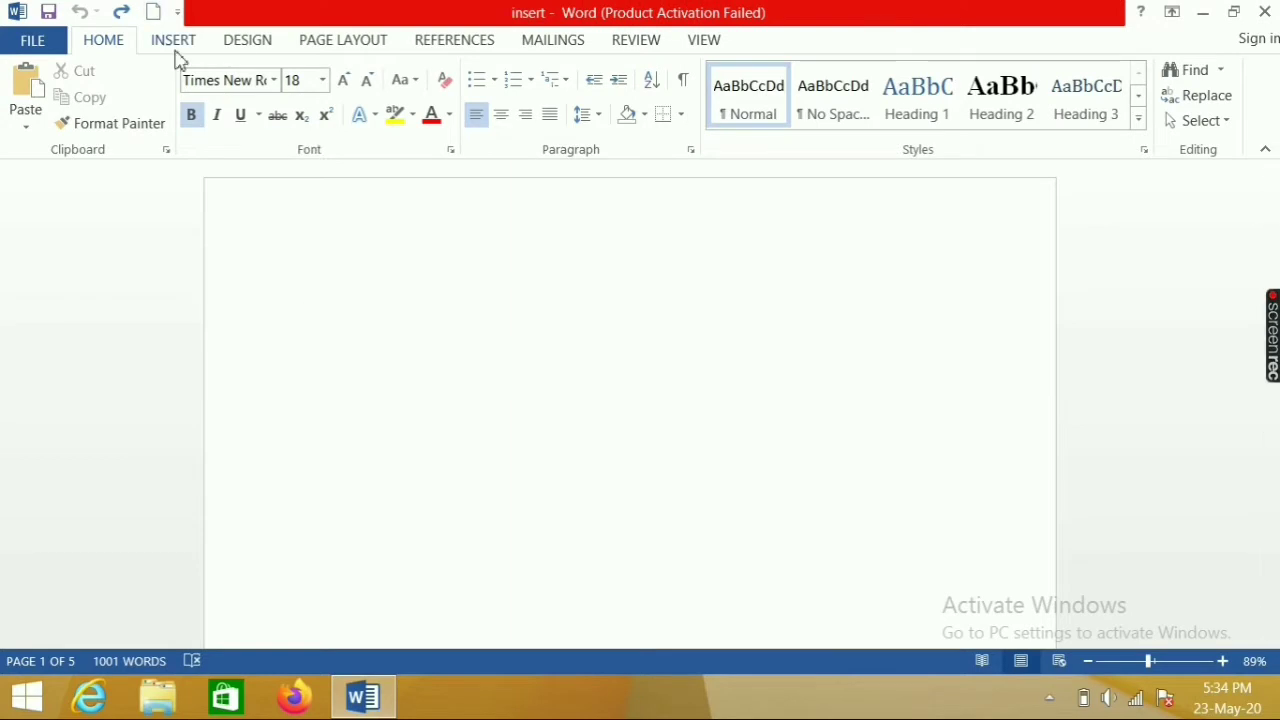
View the Process SmartArt layouts, insert a Basic Block List graphic with its text pane closed, and undo the insertion.
click(171, 40)
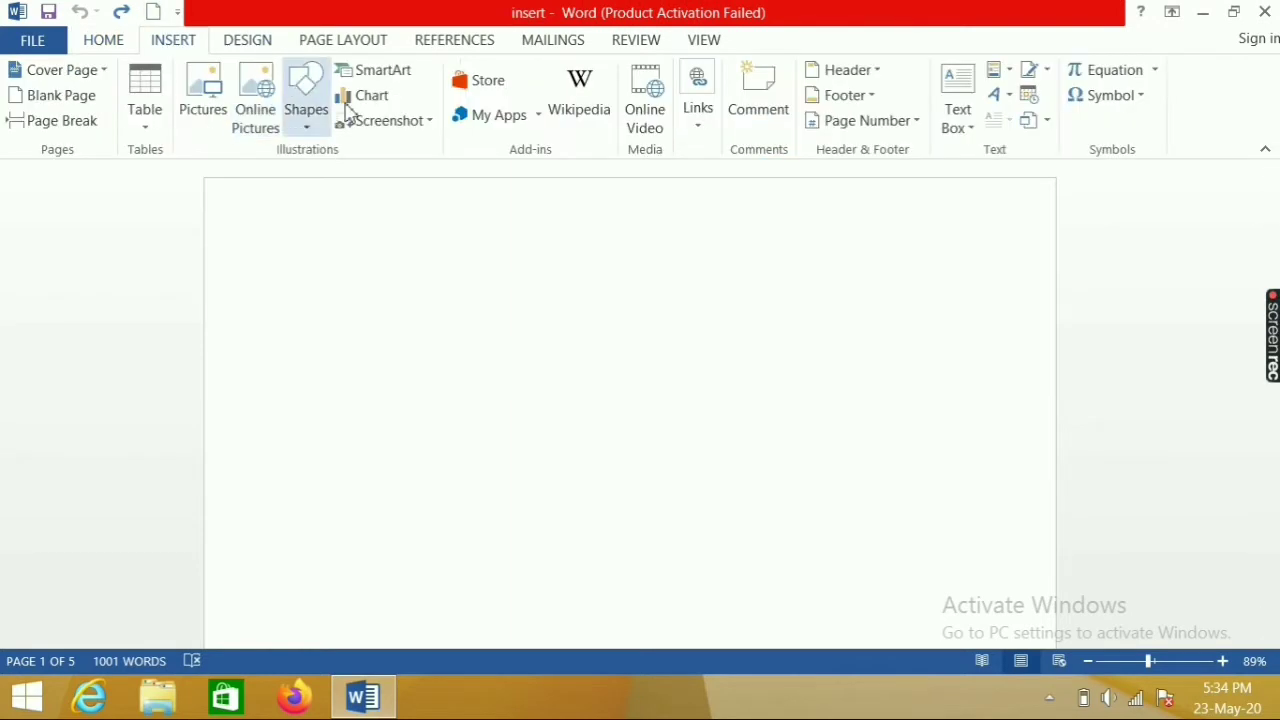
click(379, 72)
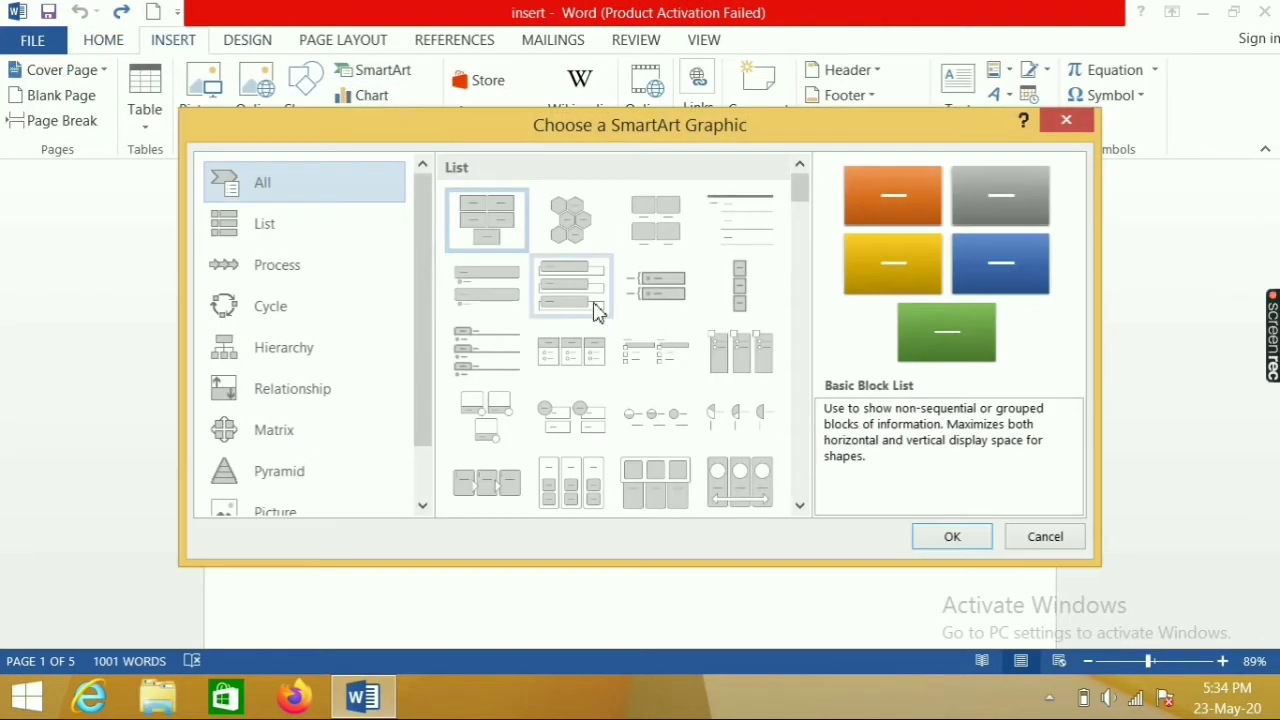
click(283, 278)
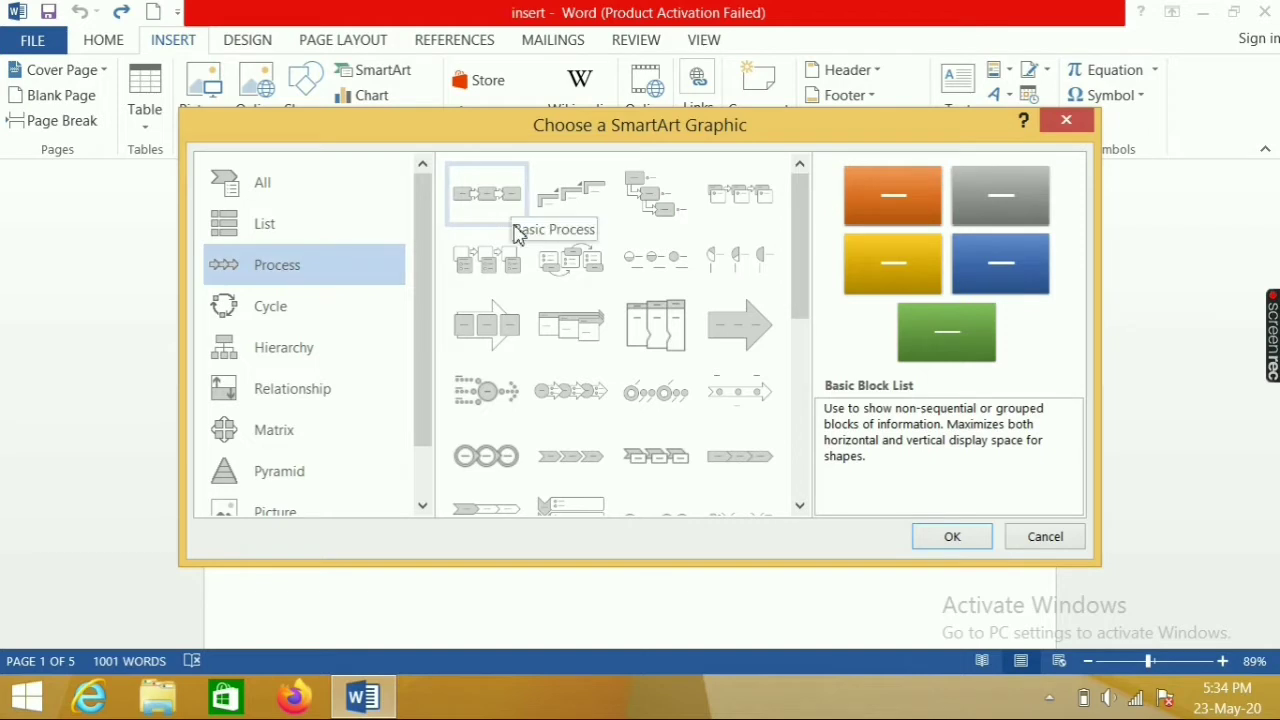
click(950, 536)
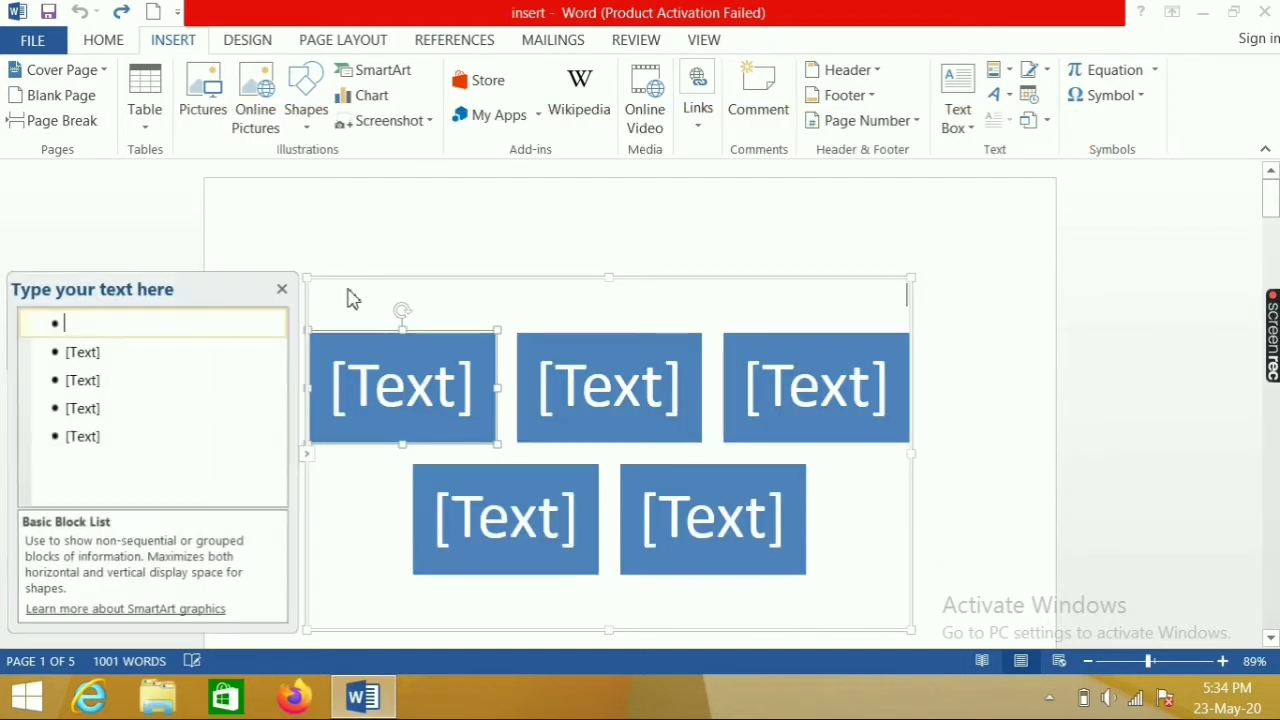
click(282, 290)
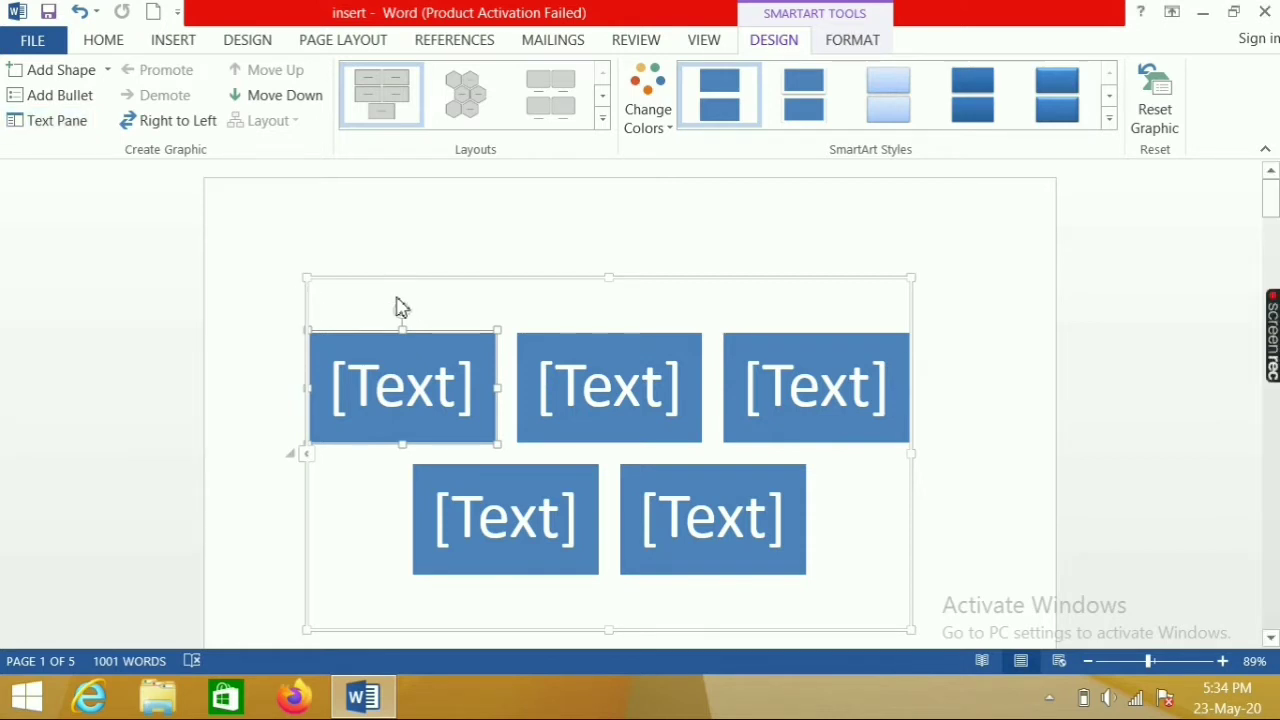
key(ctrl+z)
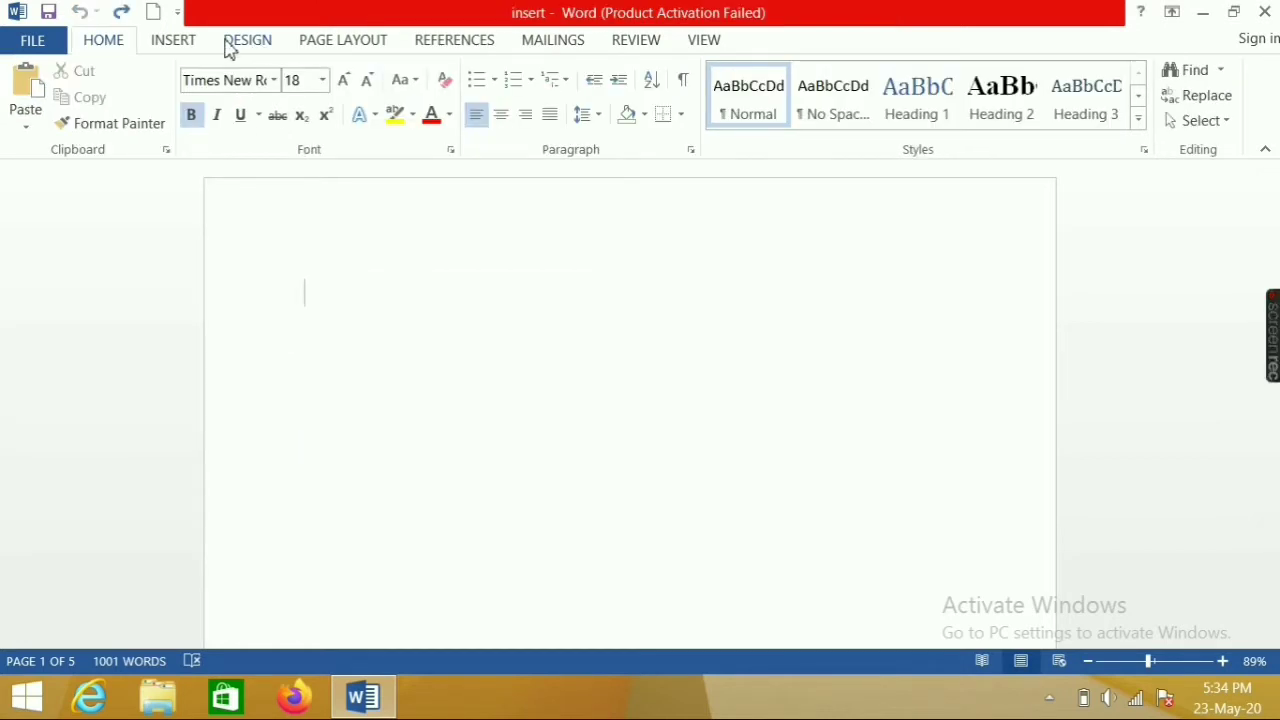
Insert a clustered column chart with the default sample data, close its activation wizard and data sheet, and undo the chart.
click(172, 40)
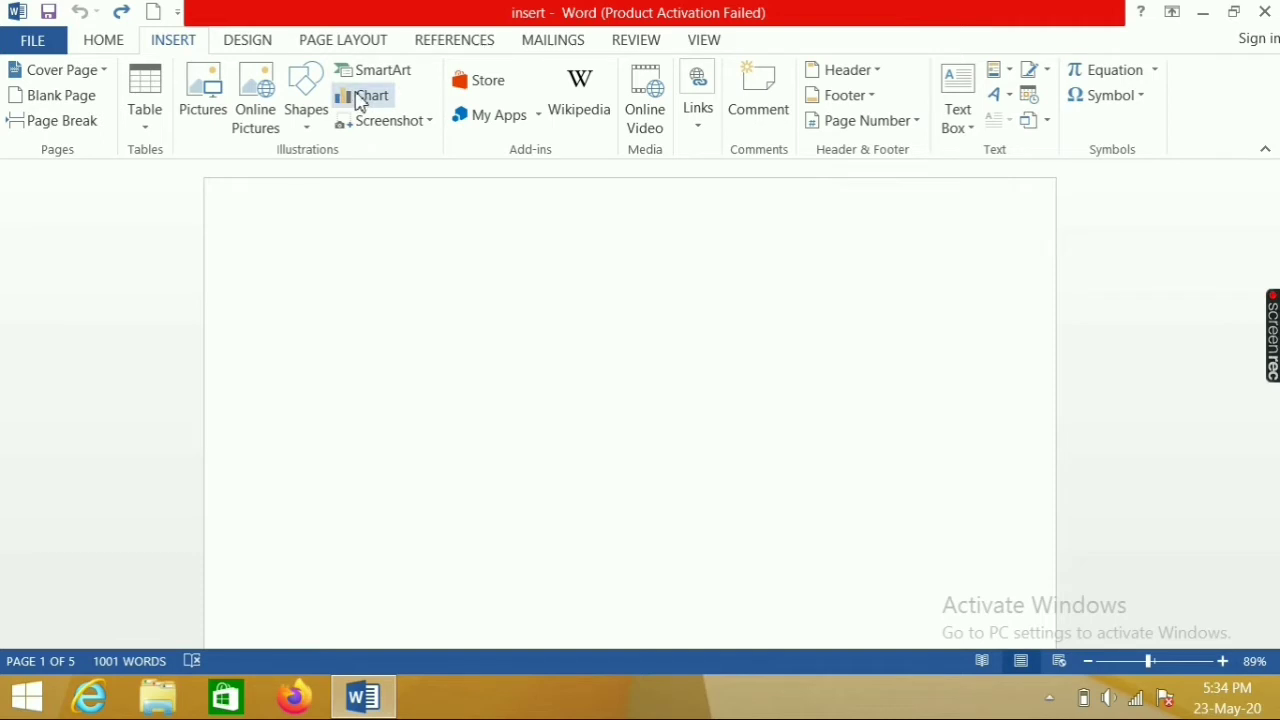
click(362, 98)
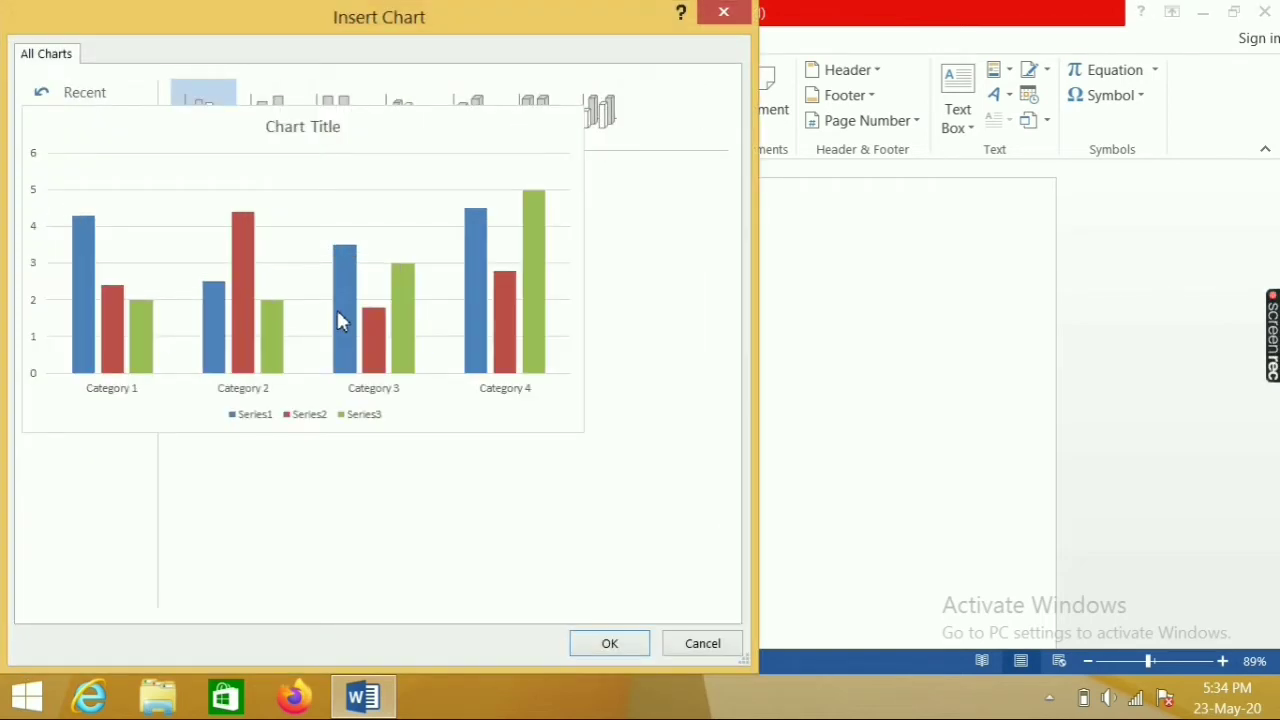
click(603, 644)
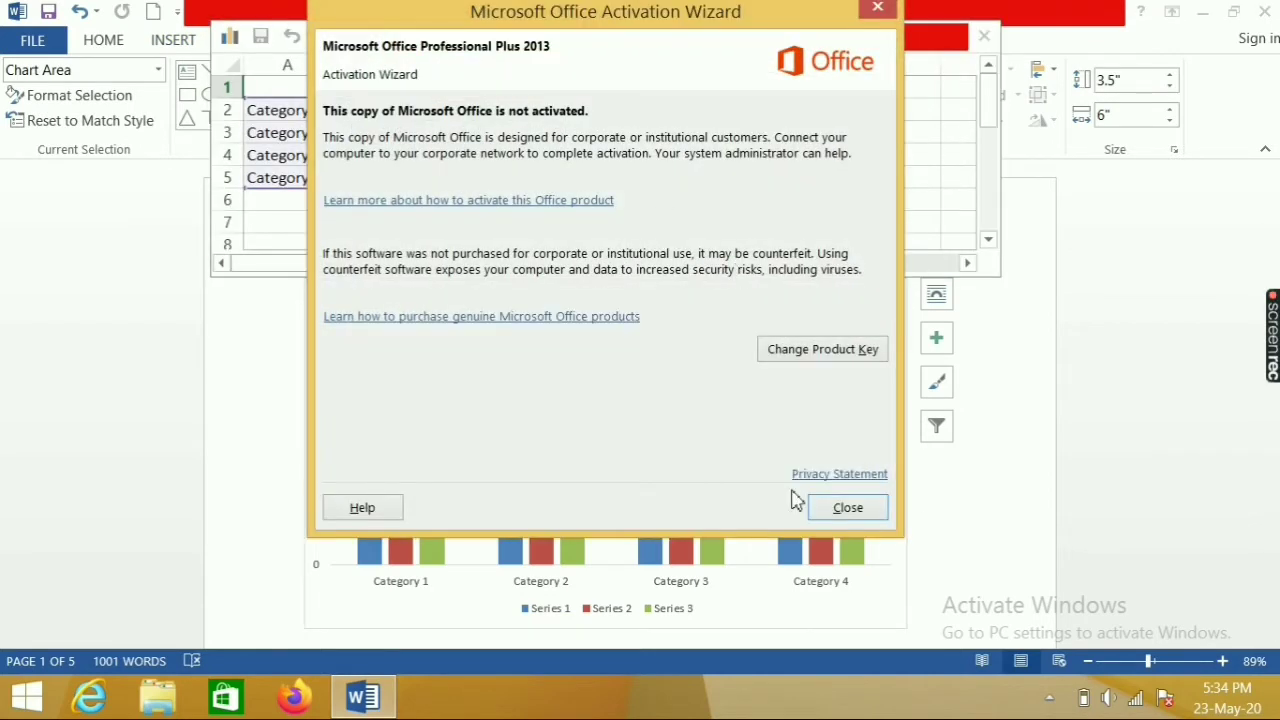
click(849, 507)
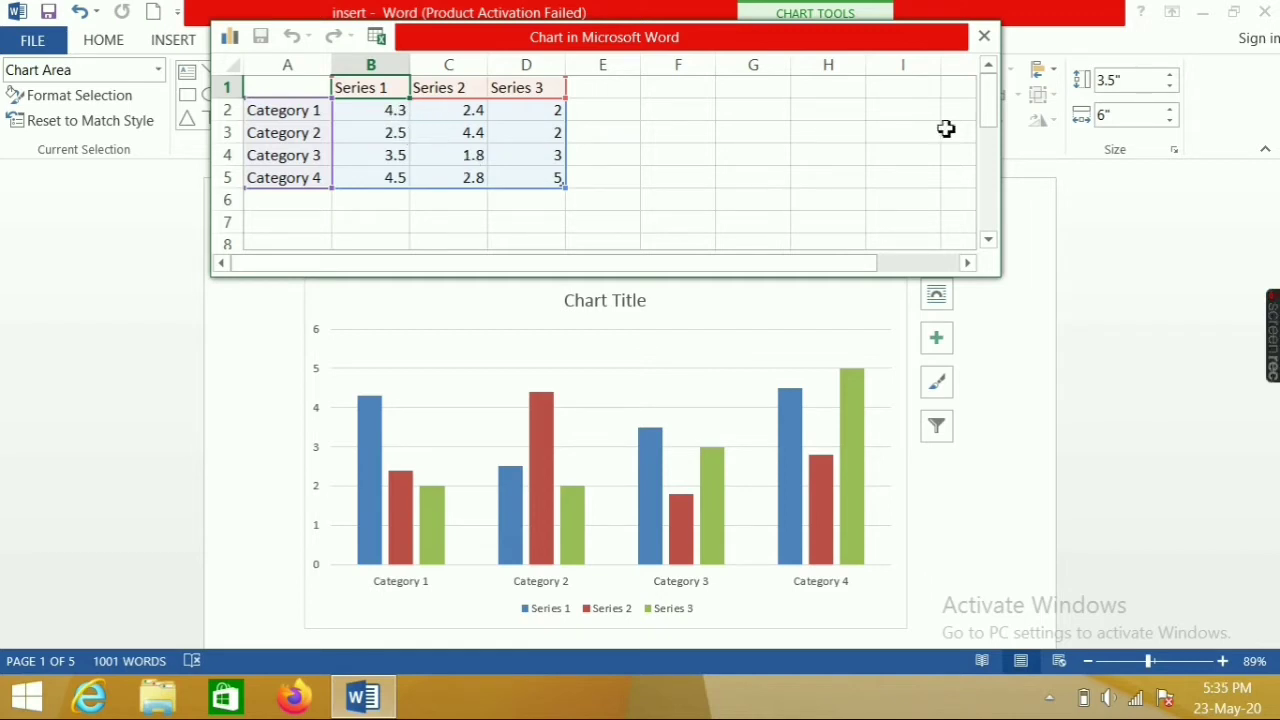
click(985, 36)
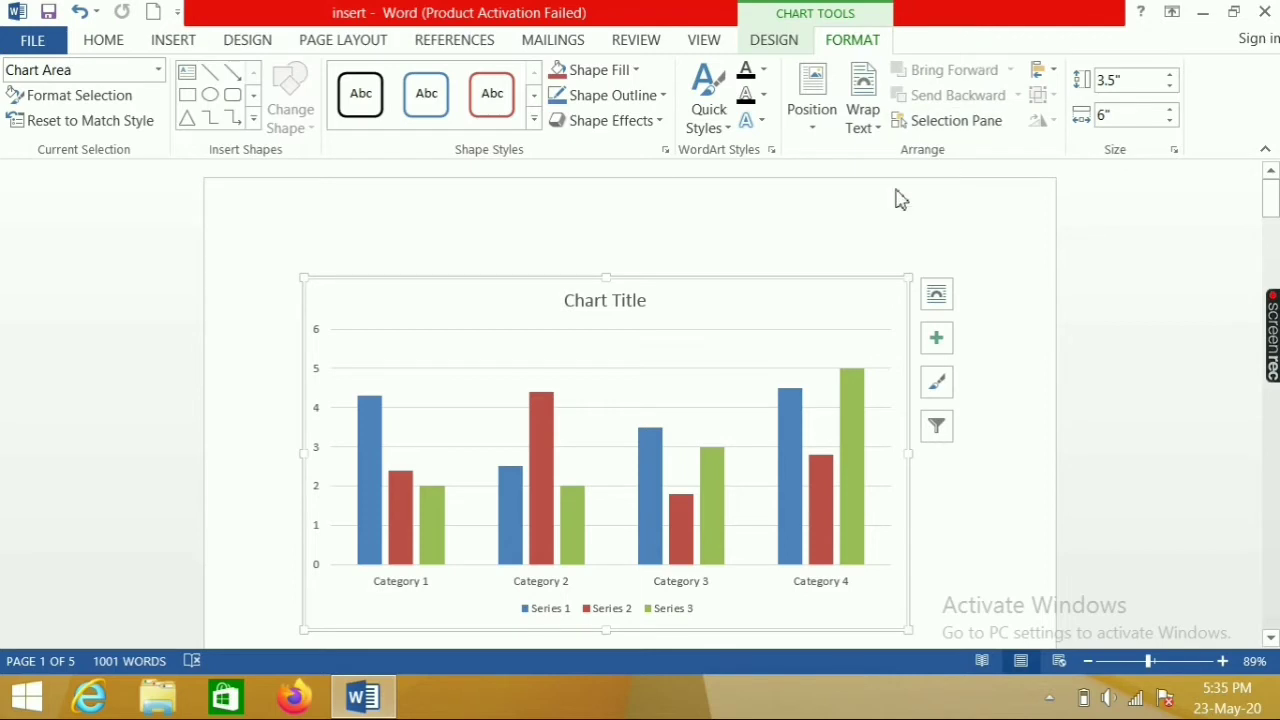
click(588, 381)
key(ctrl+z)
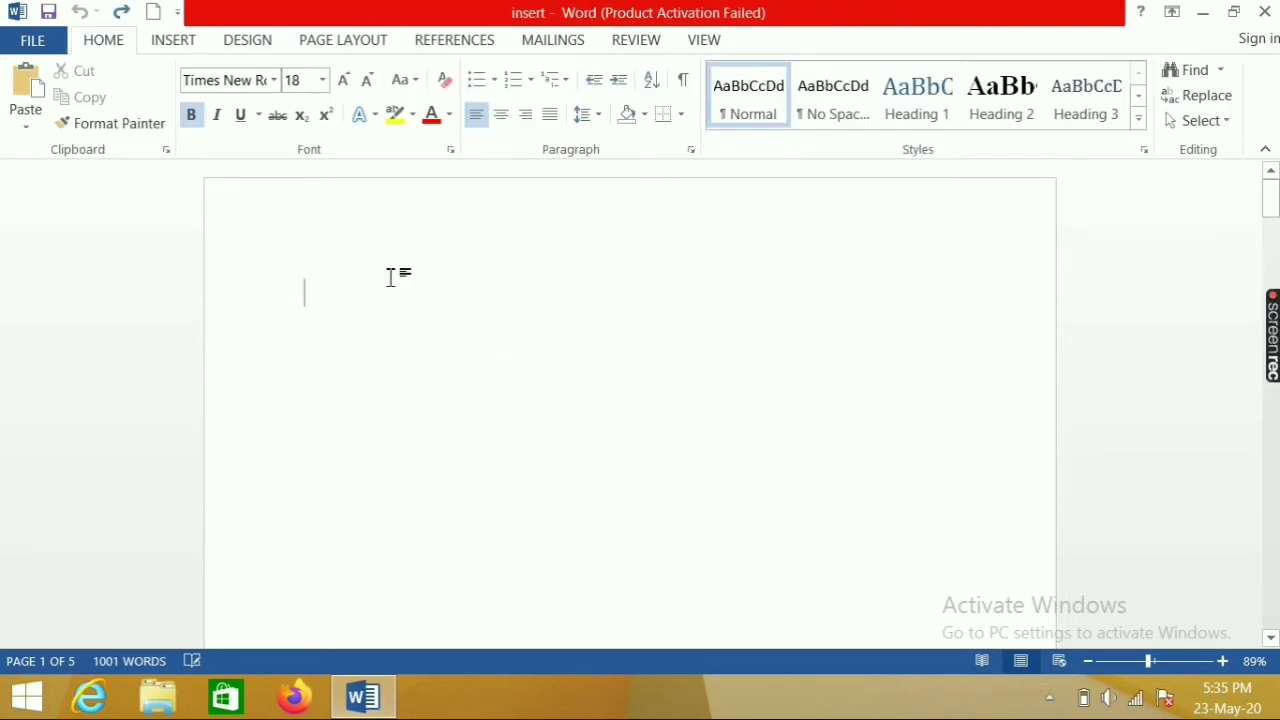
Go to the National Symbols section of the document and look over the available link options.
click(178, 41)
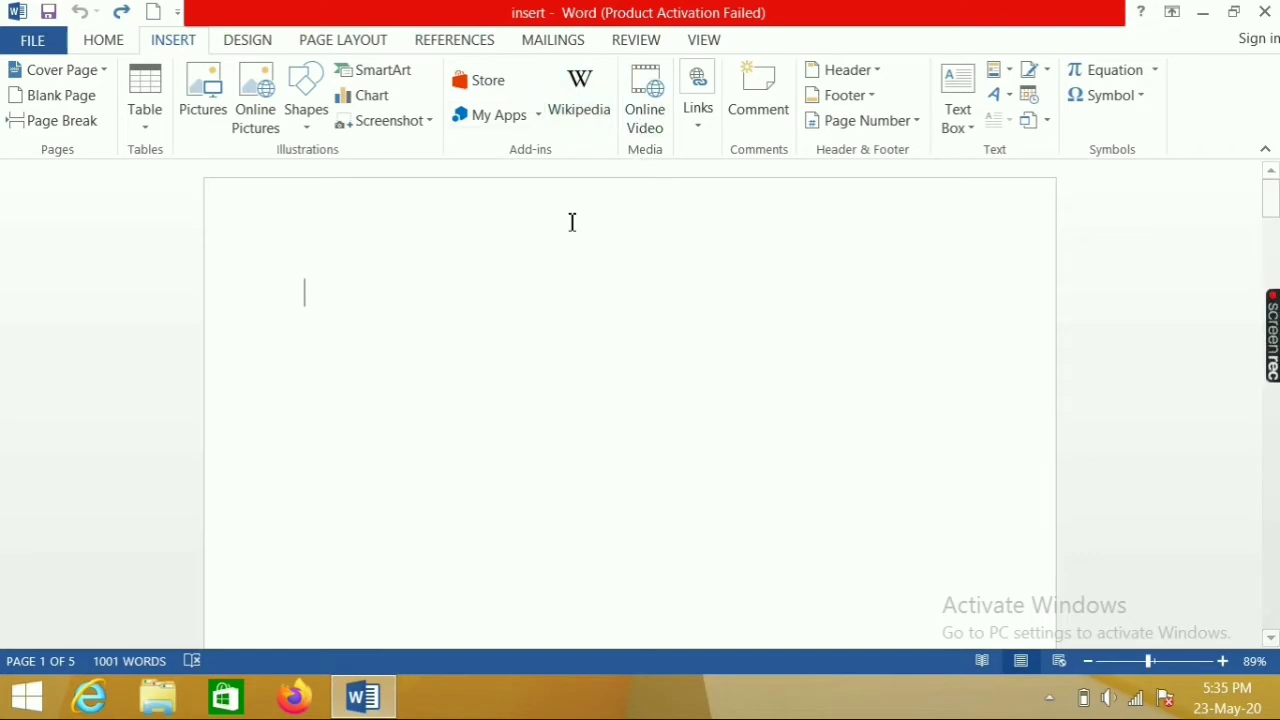
scroll(519, 354, down, 10)
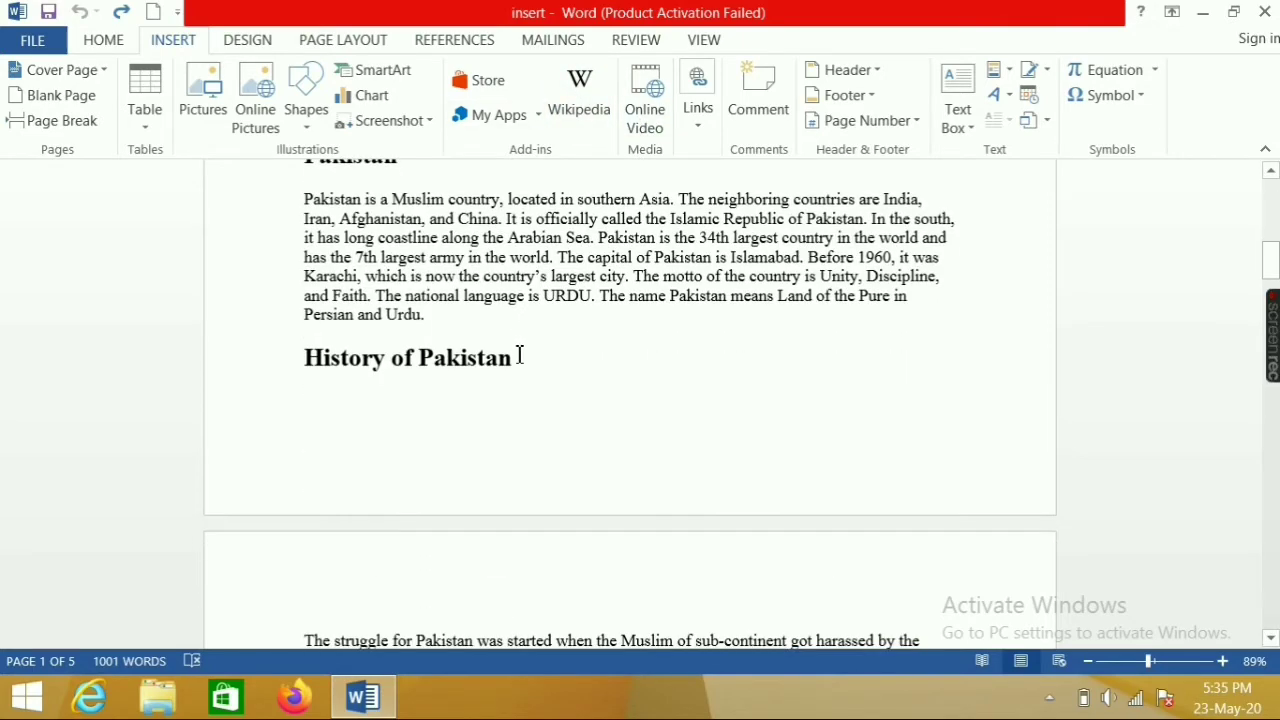
scroll(519, 354, down, 5)
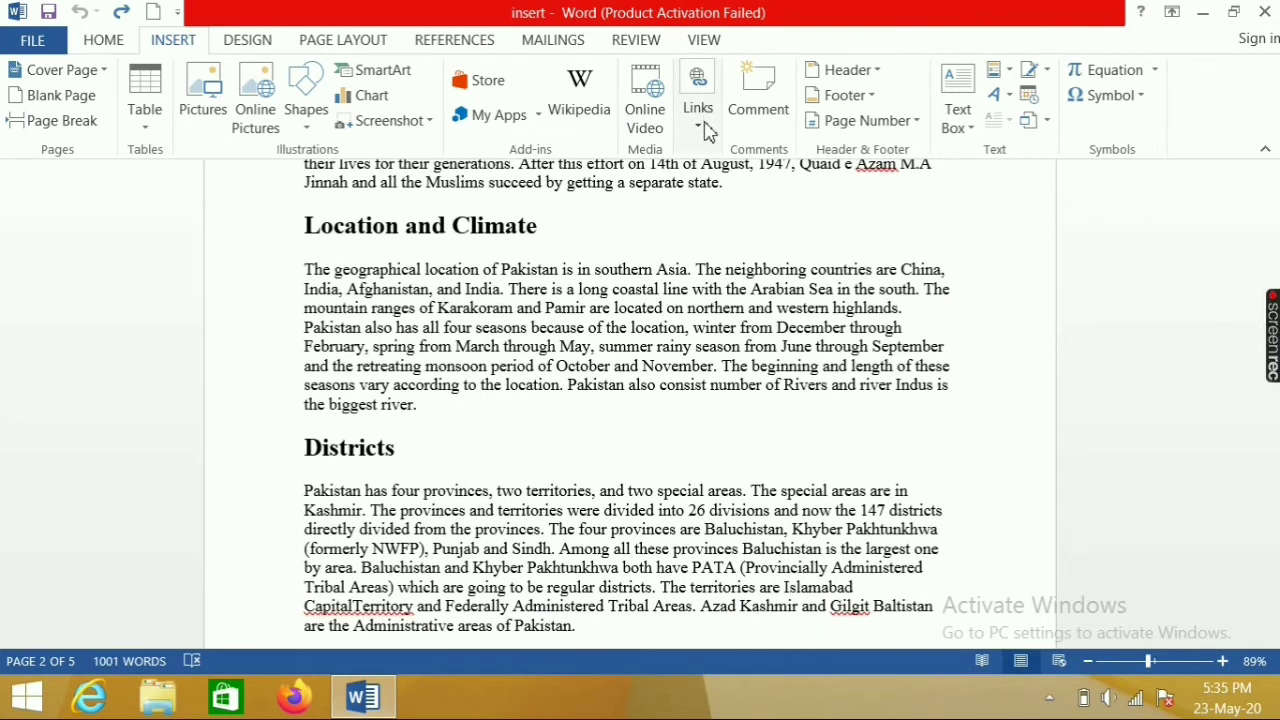
scroll(581, 286, down, 5)
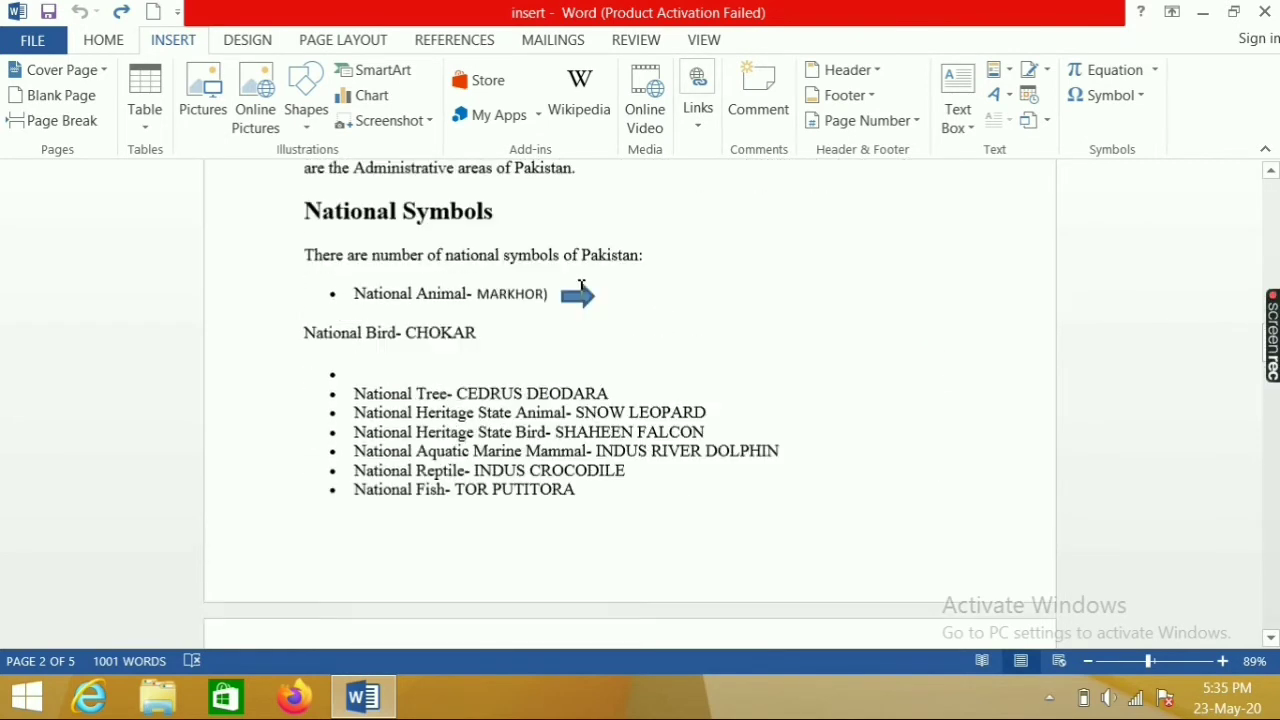
scroll(581, 286, up, 1)
click(700, 115)
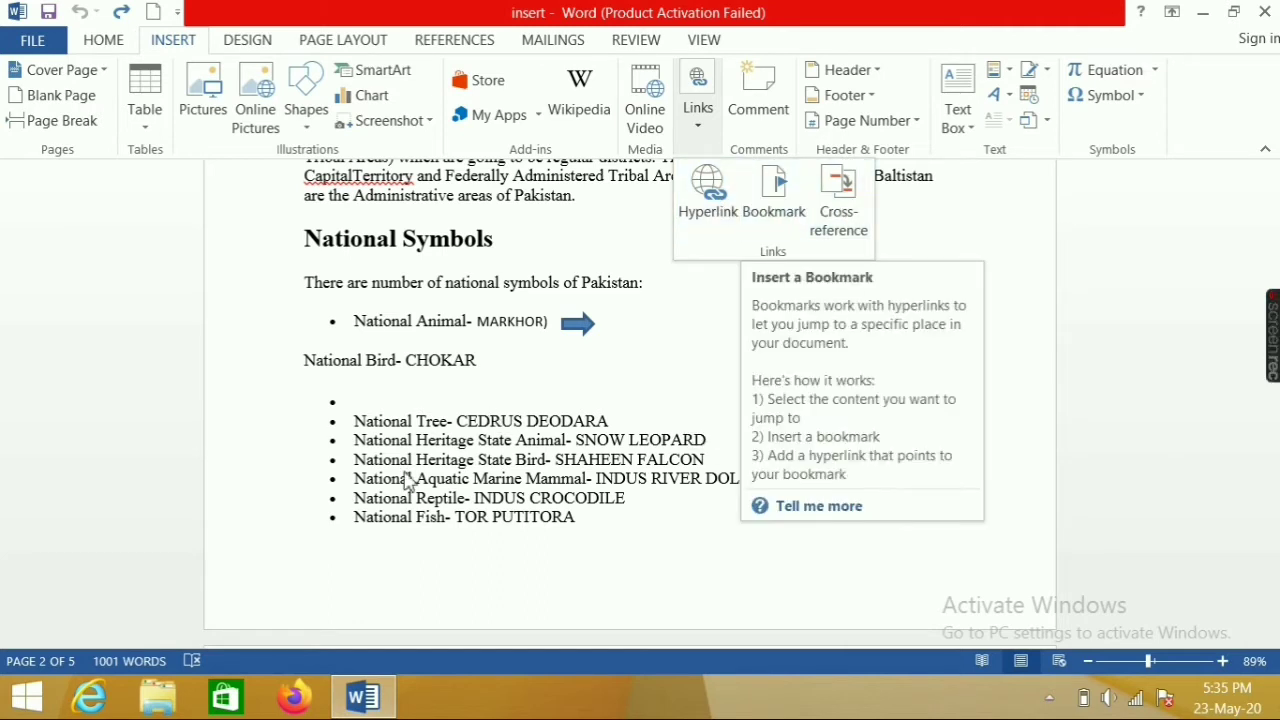
click(485, 368)
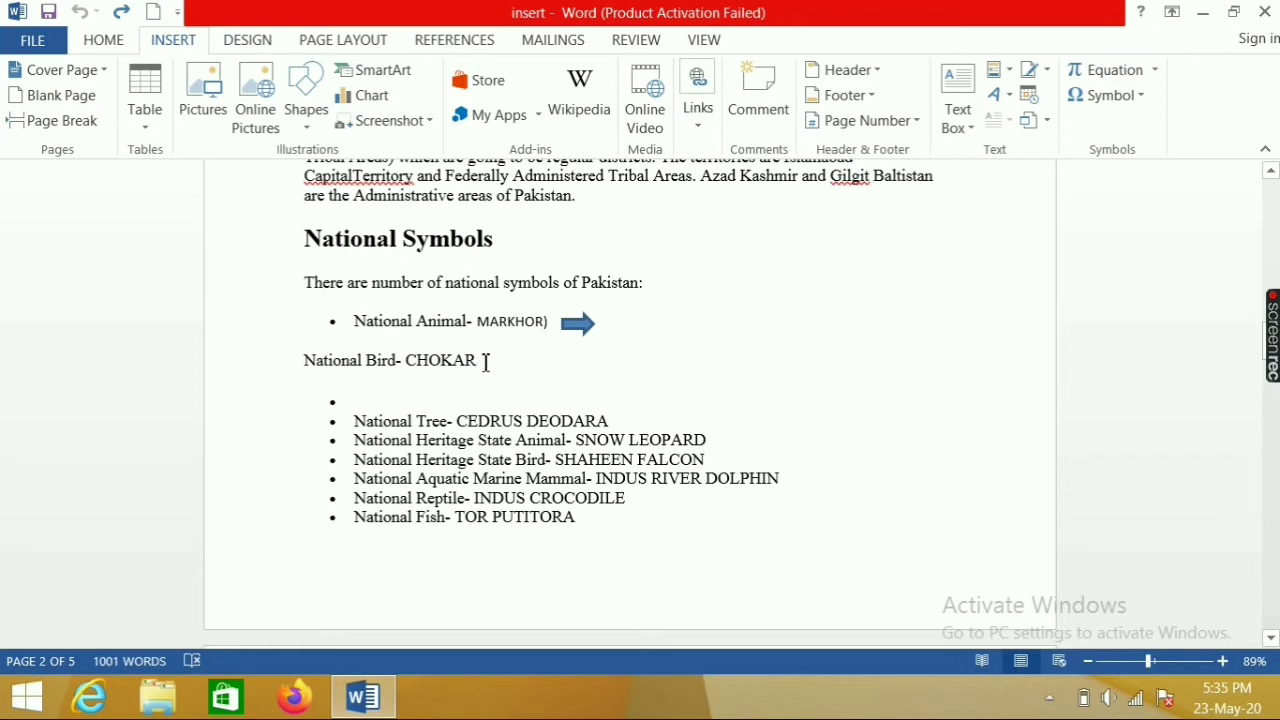
Select the word CHOKAR in the National Bird line, view its entry in the Bookmark dialog, and close the dialog without changes.
double_click(486, 362)
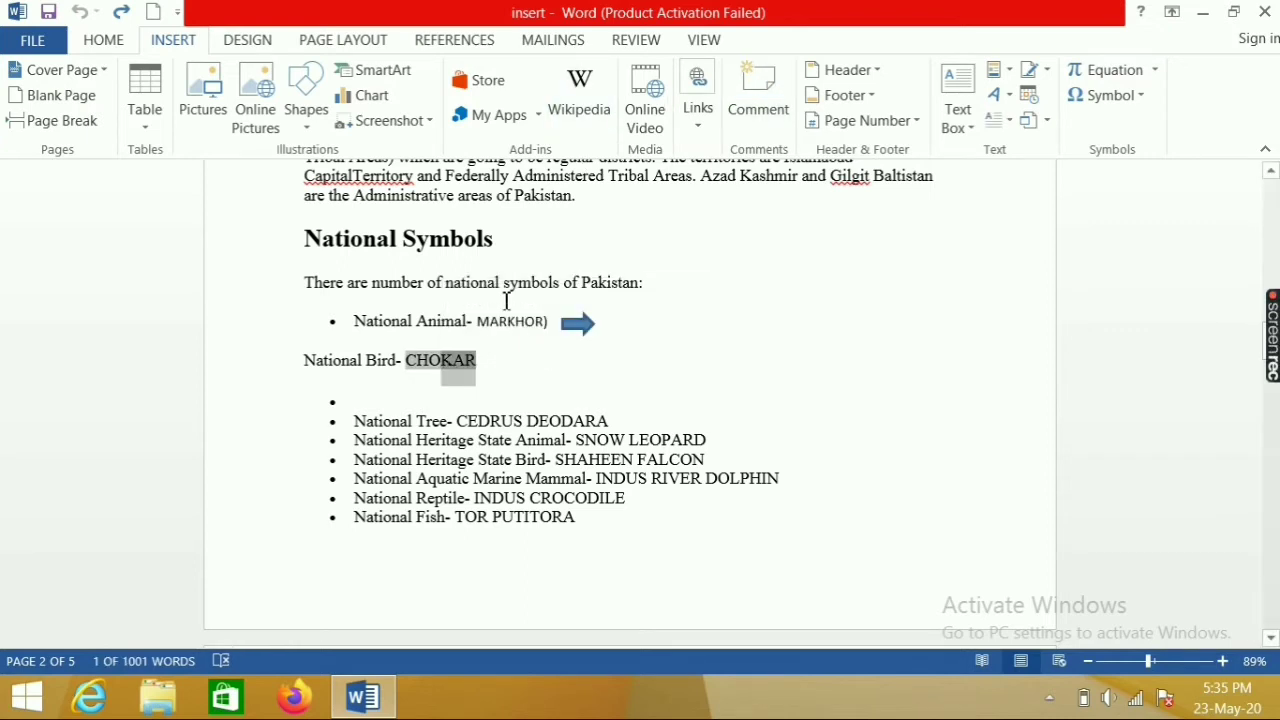
click(482, 365)
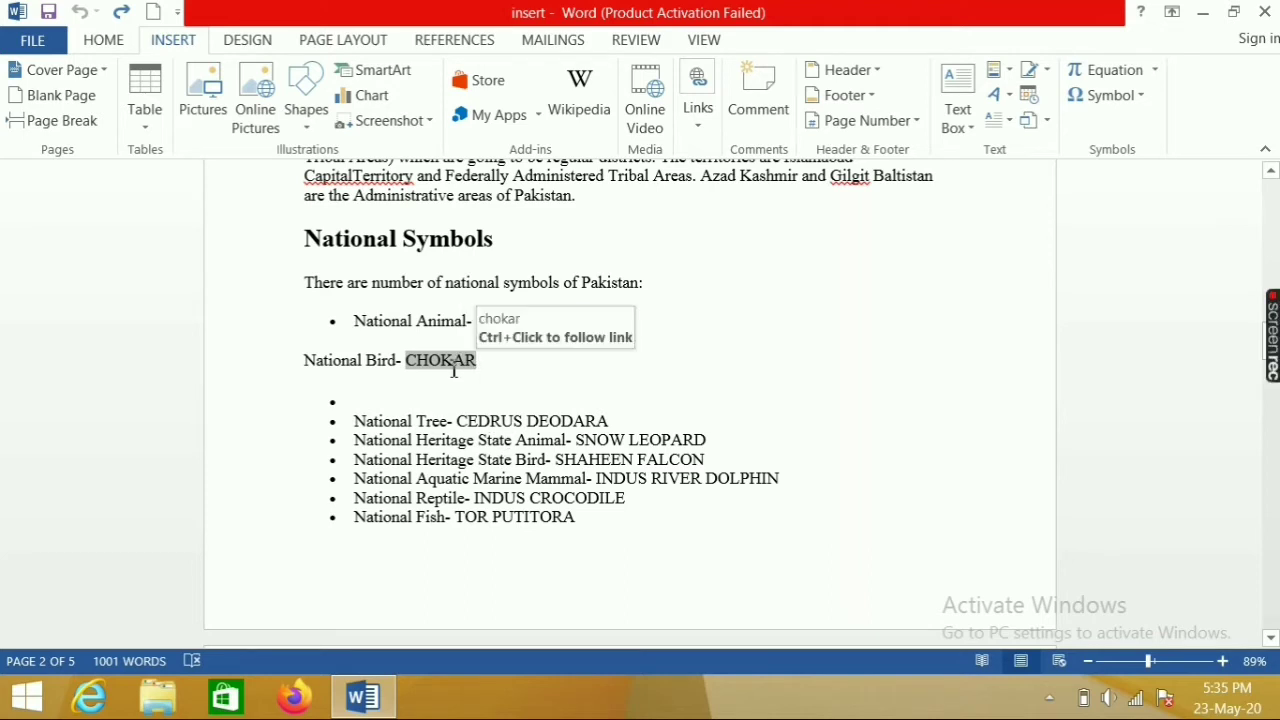
click(698, 118)
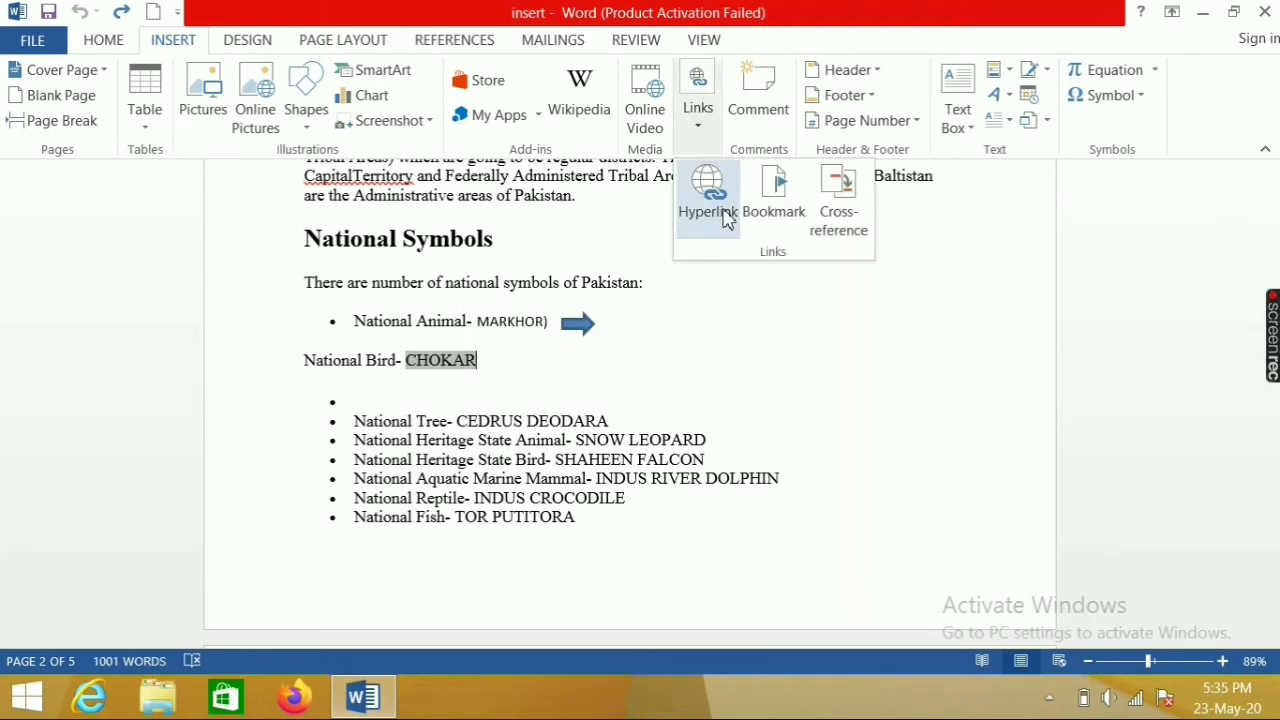
click(770, 192)
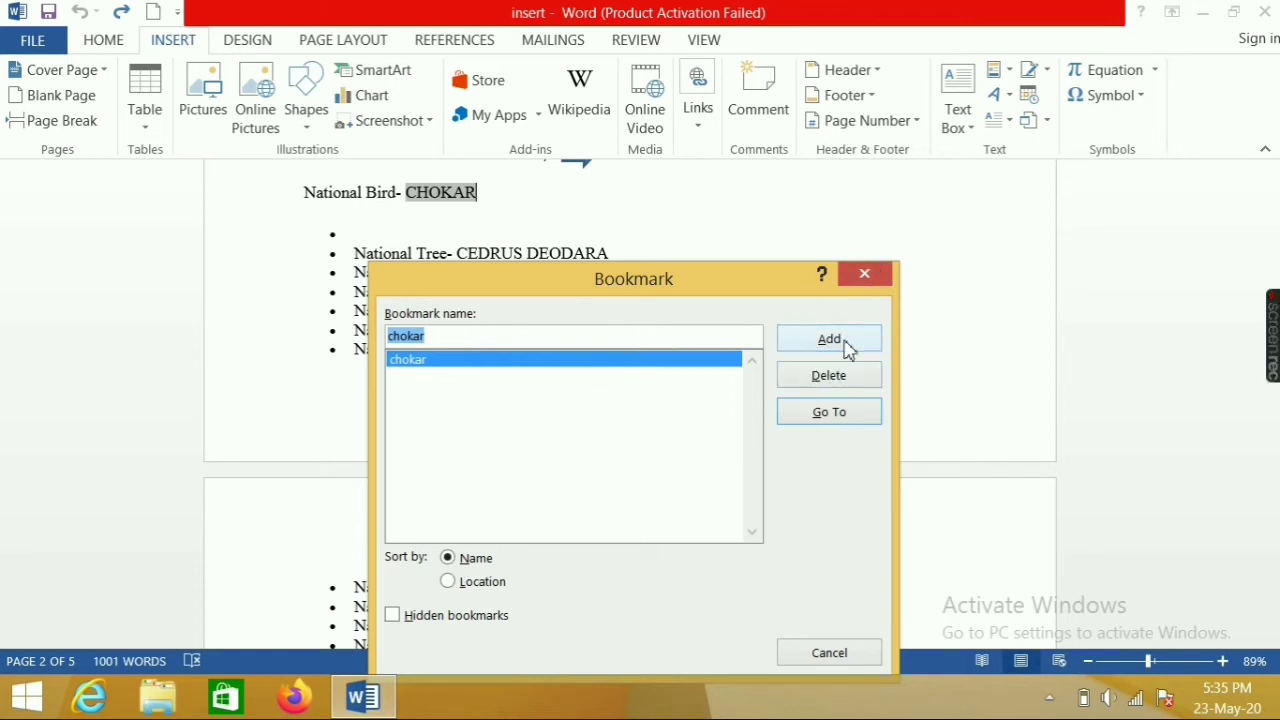
click(866, 275)
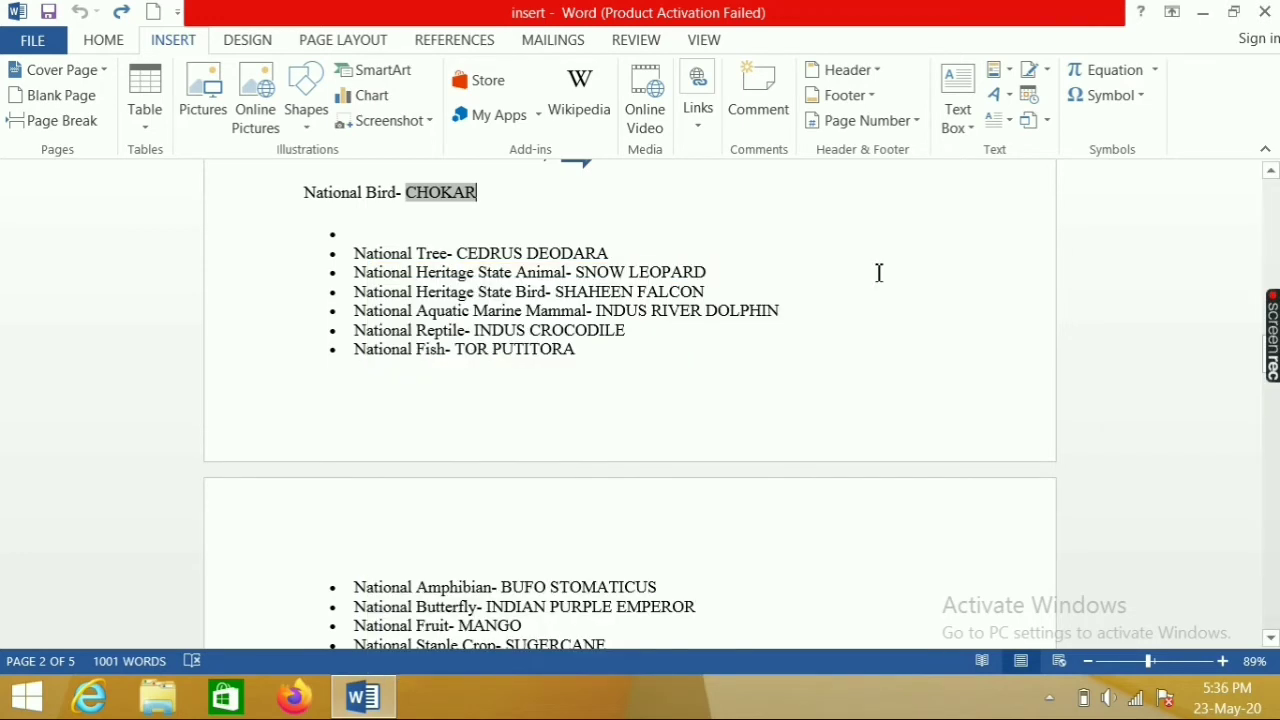
scroll(586, 357, up, 3)
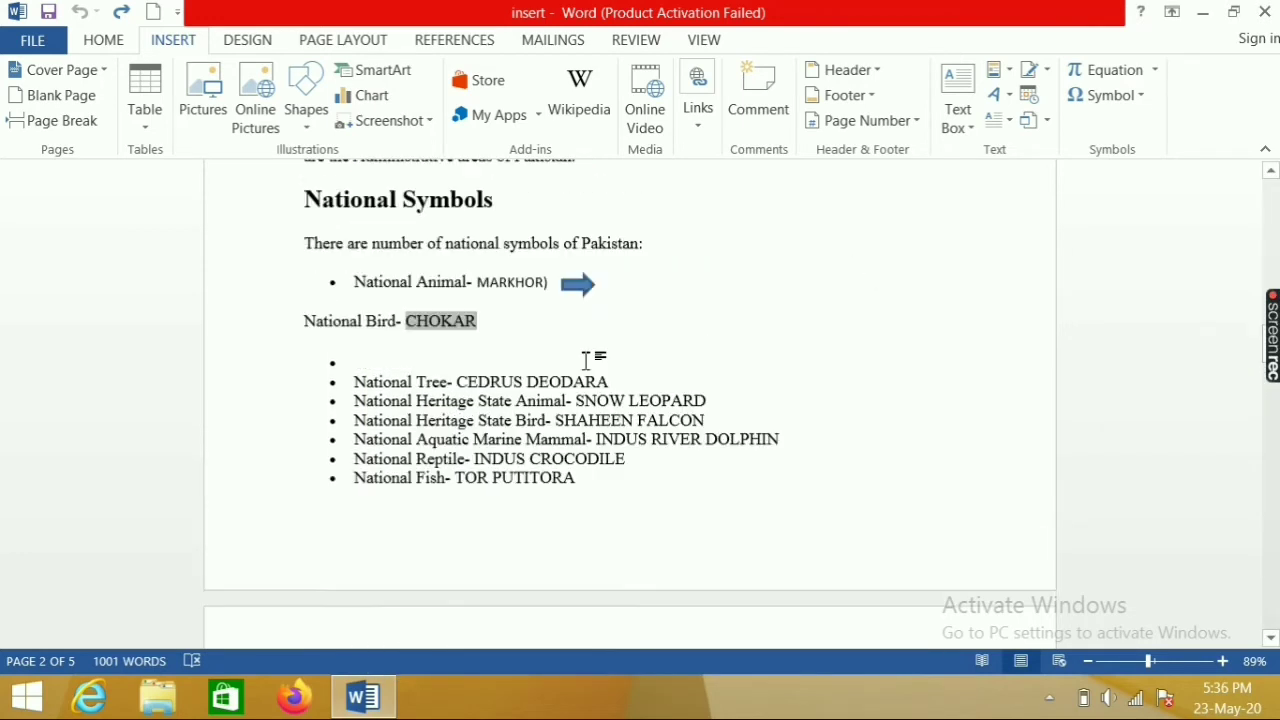
click(695, 128)
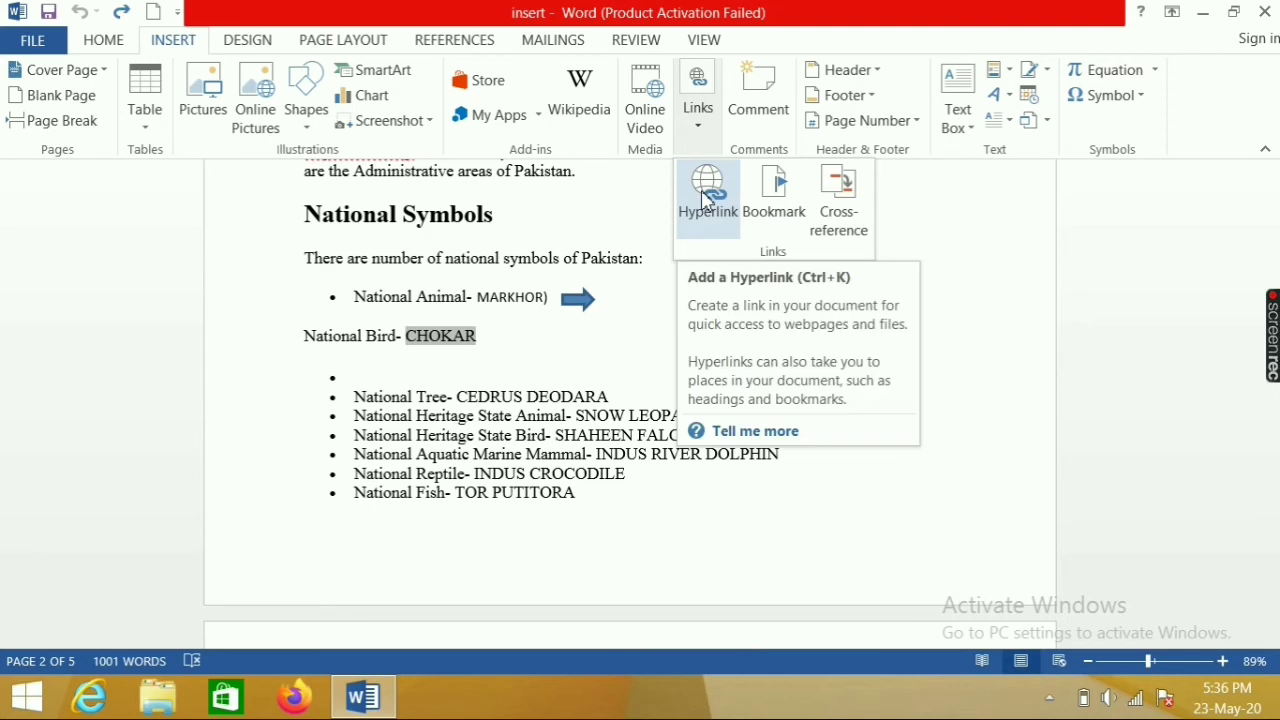
click(709, 358)
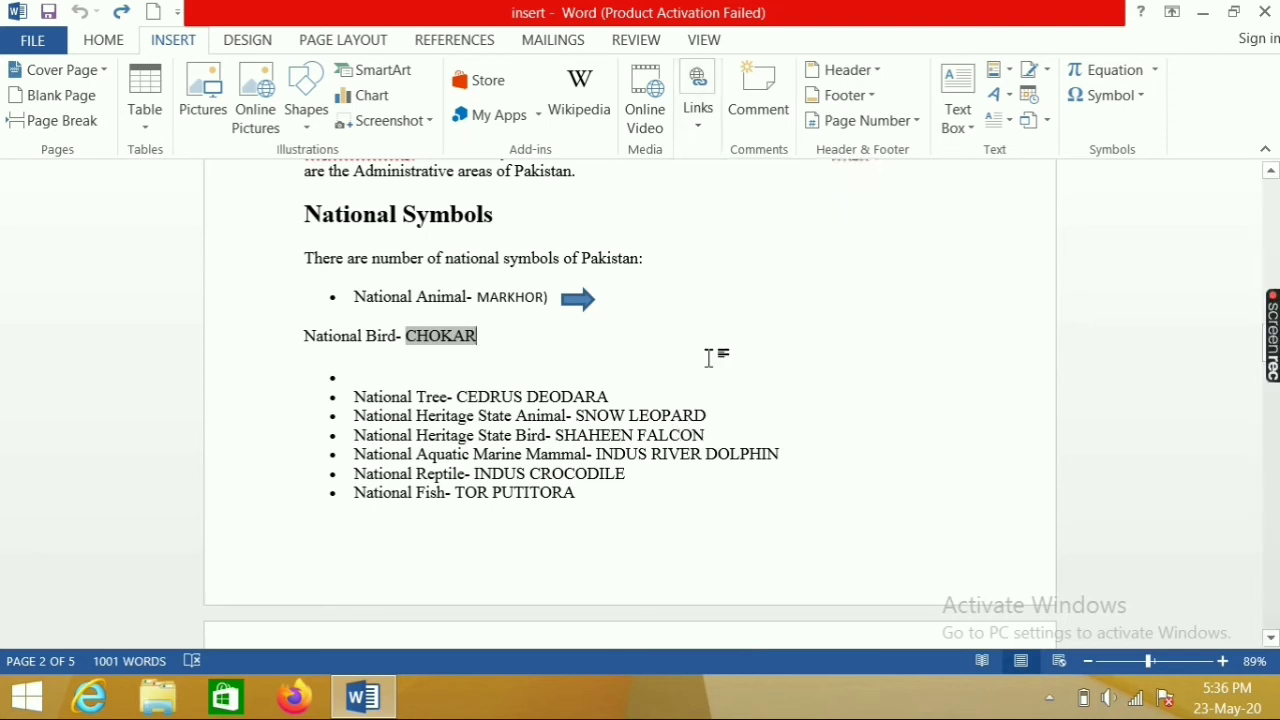
Select the blue arrow shape beside MARKHOR, examine its hyperlink settings, and close the dialog without changes.
click(299, 293)
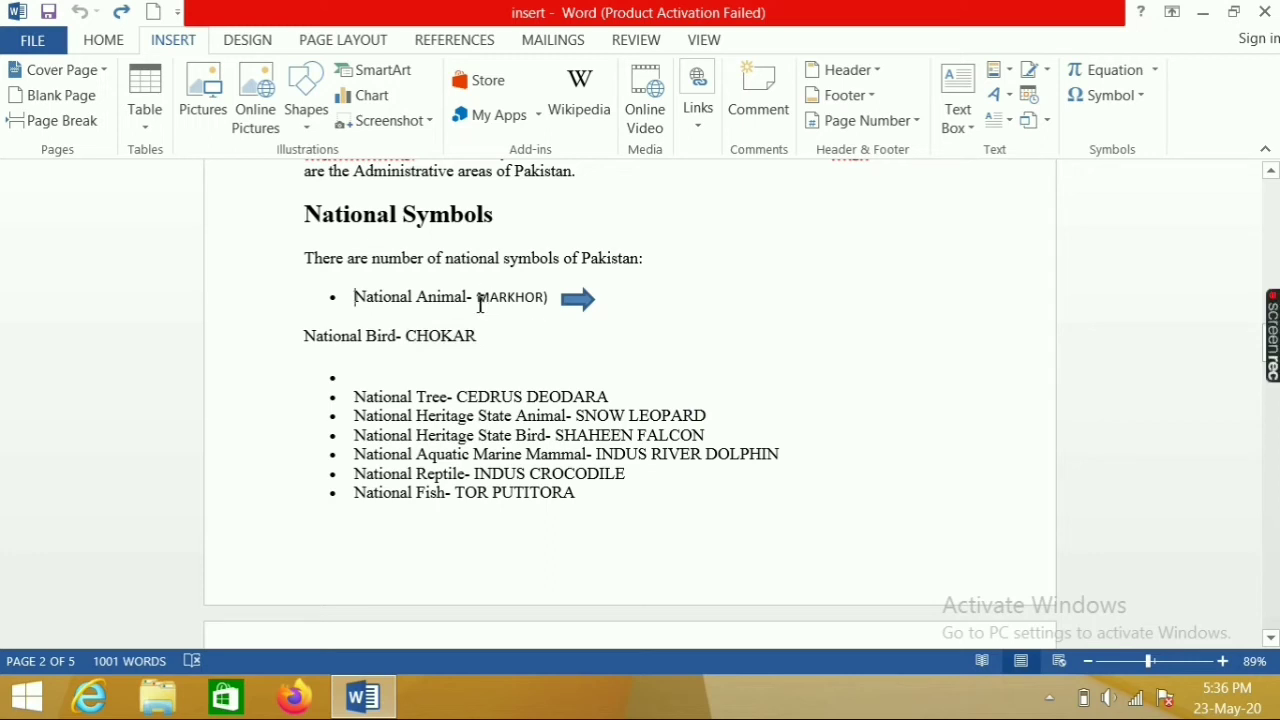
drag(480, 304, 548, 298)
click(580, 304)
click(700, 125)
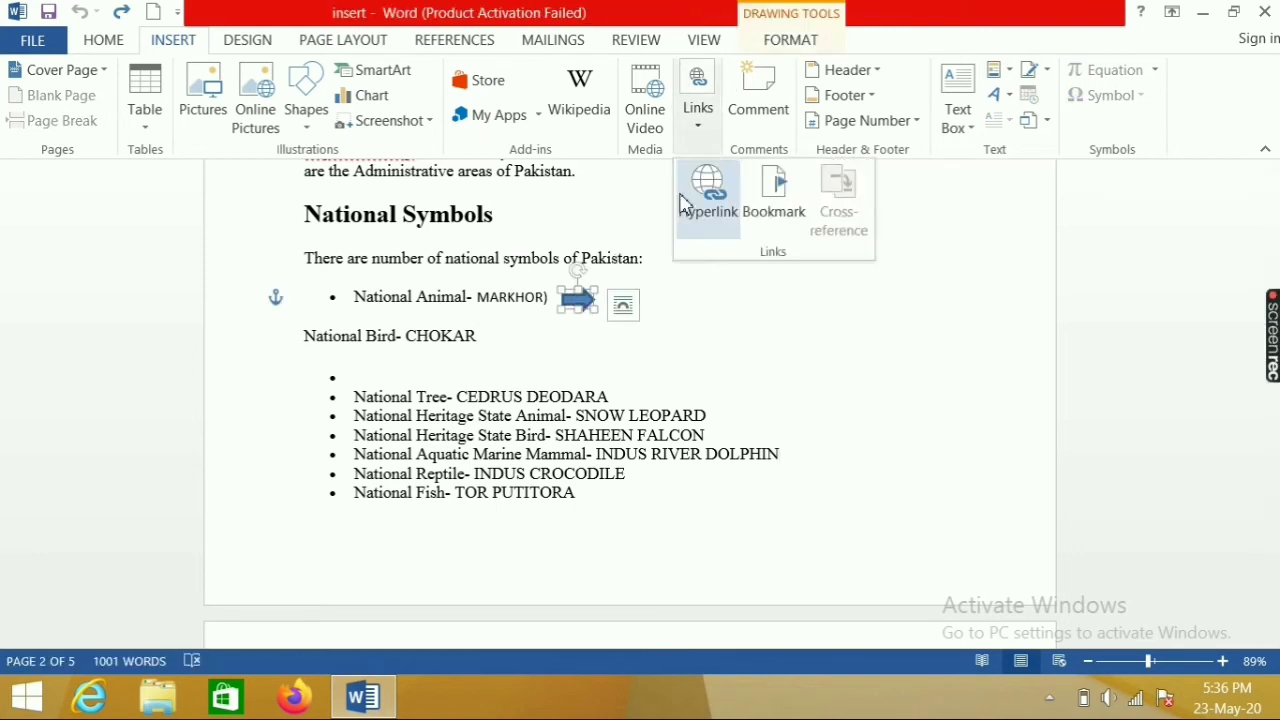
click(712, 207)
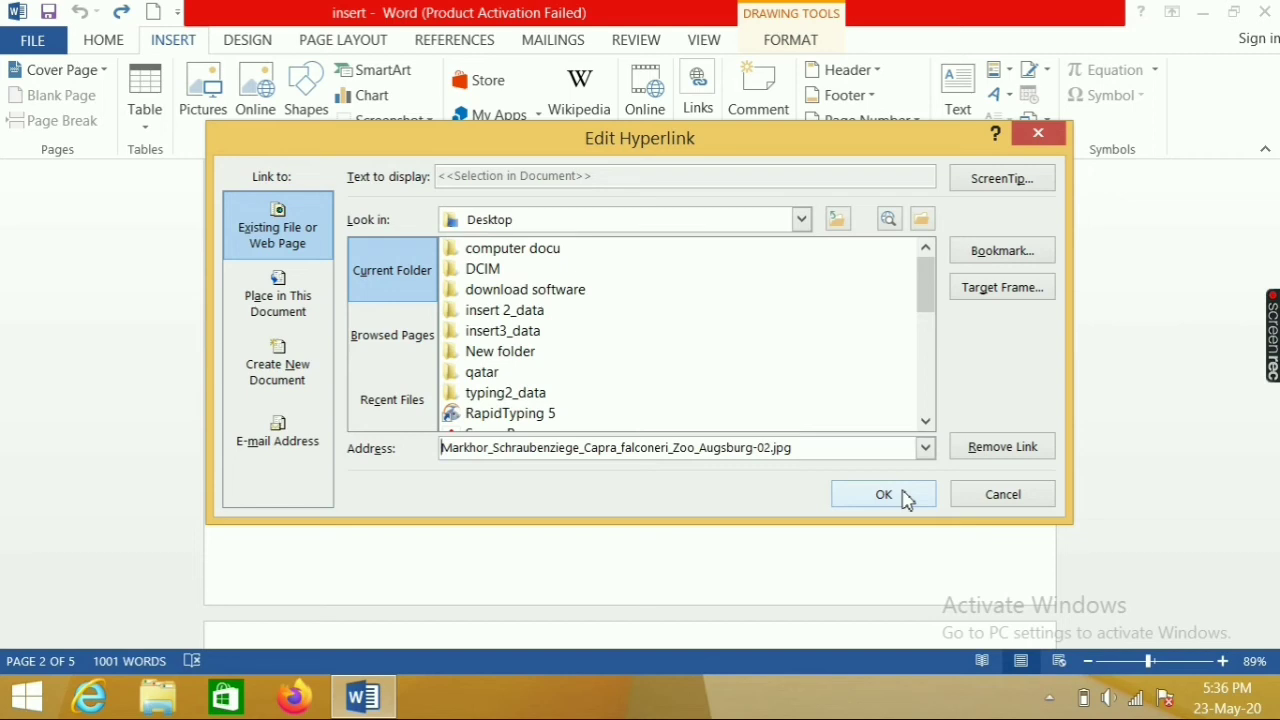
click(1038, 133)
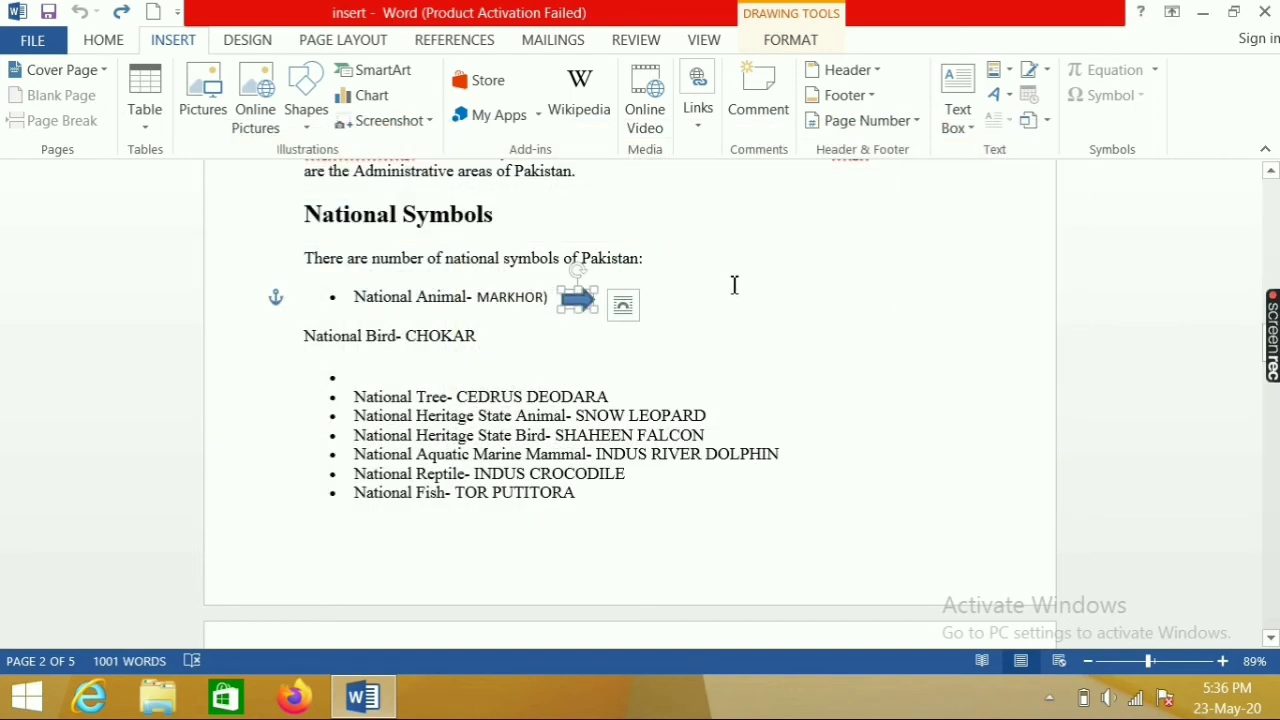
Follow the blue arrow's hyperlink to its linked picture, and close the photo viewer to return to the document.
click(725, 327)
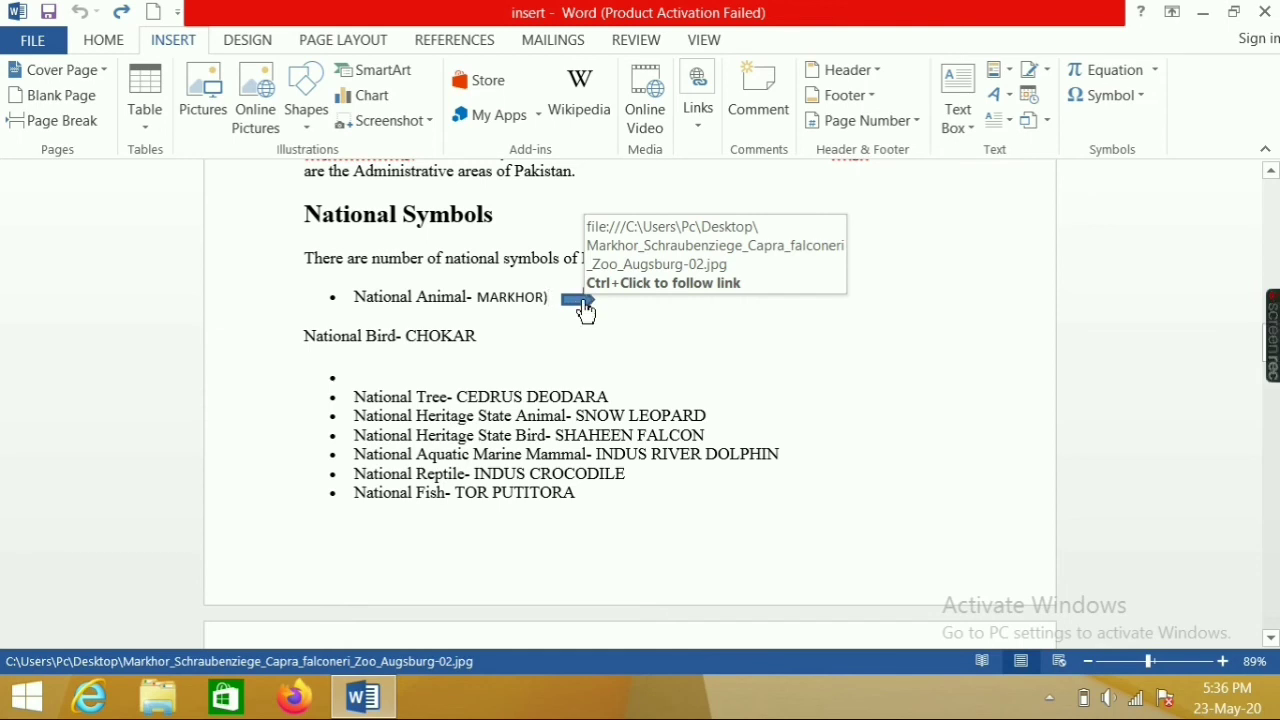
ctrl+click(583, 305)
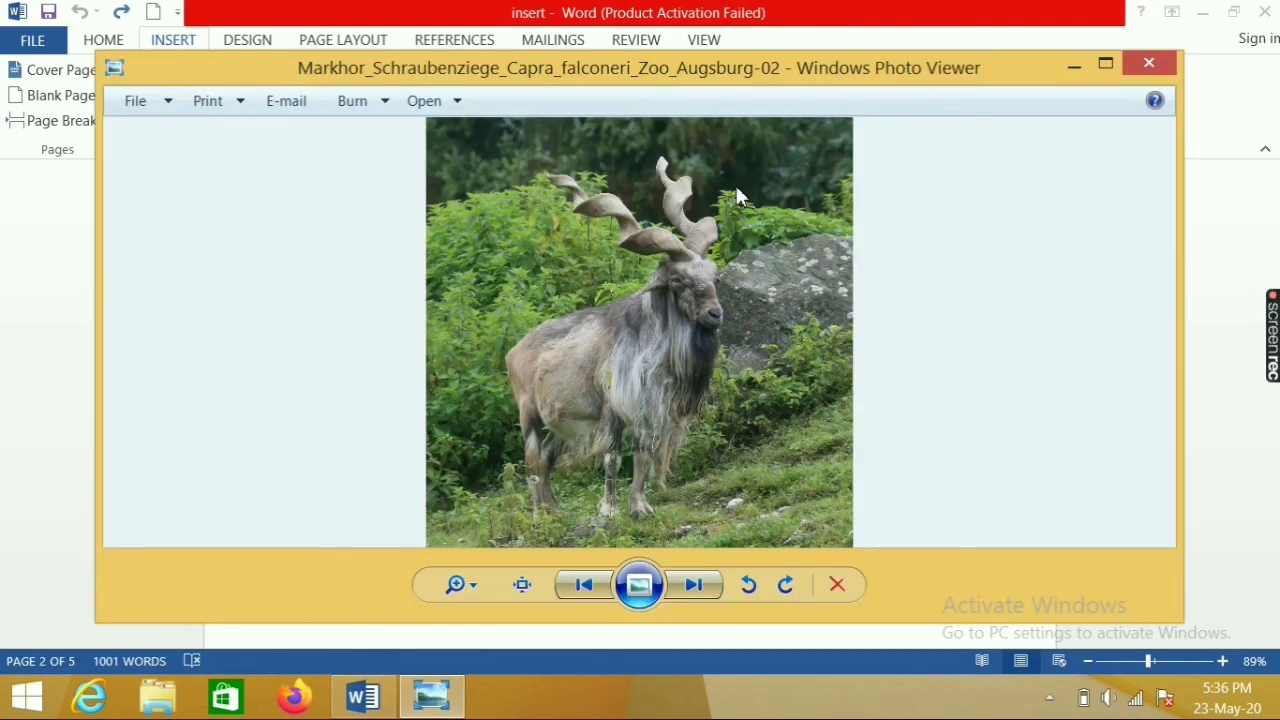
click(1149, 65)
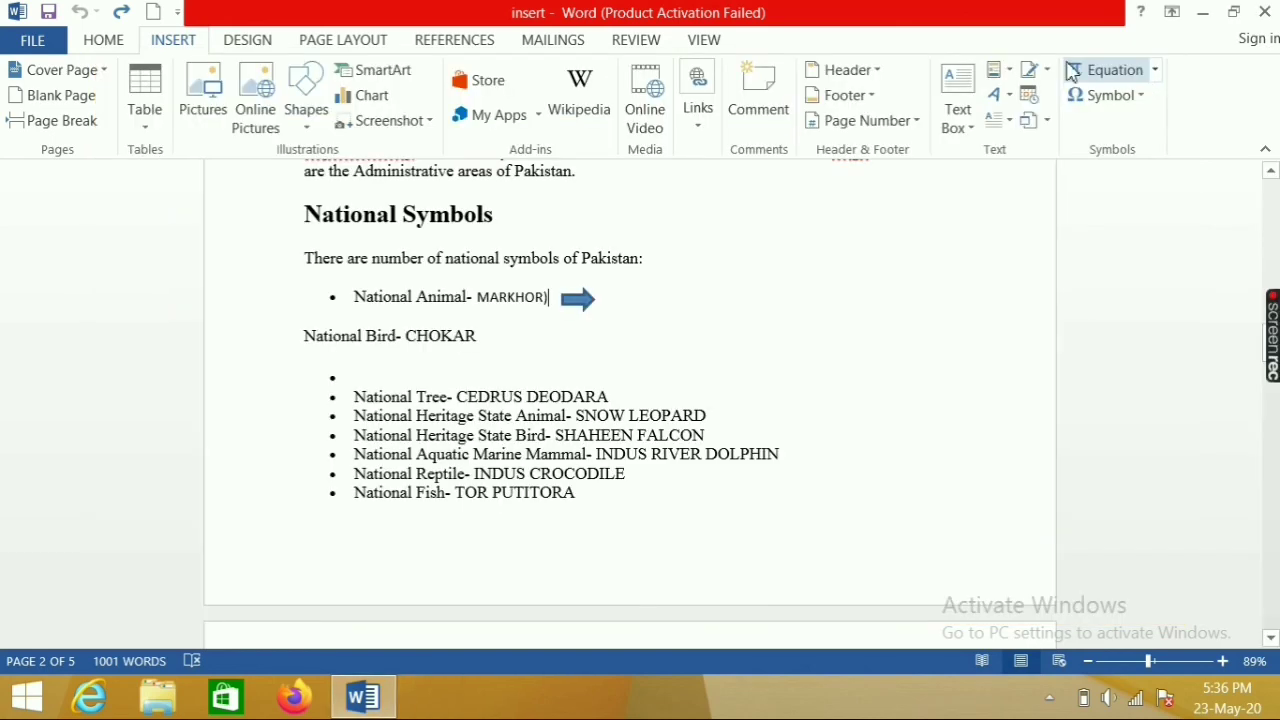
View the description of the Cross-reference link option.
click(696, 122)
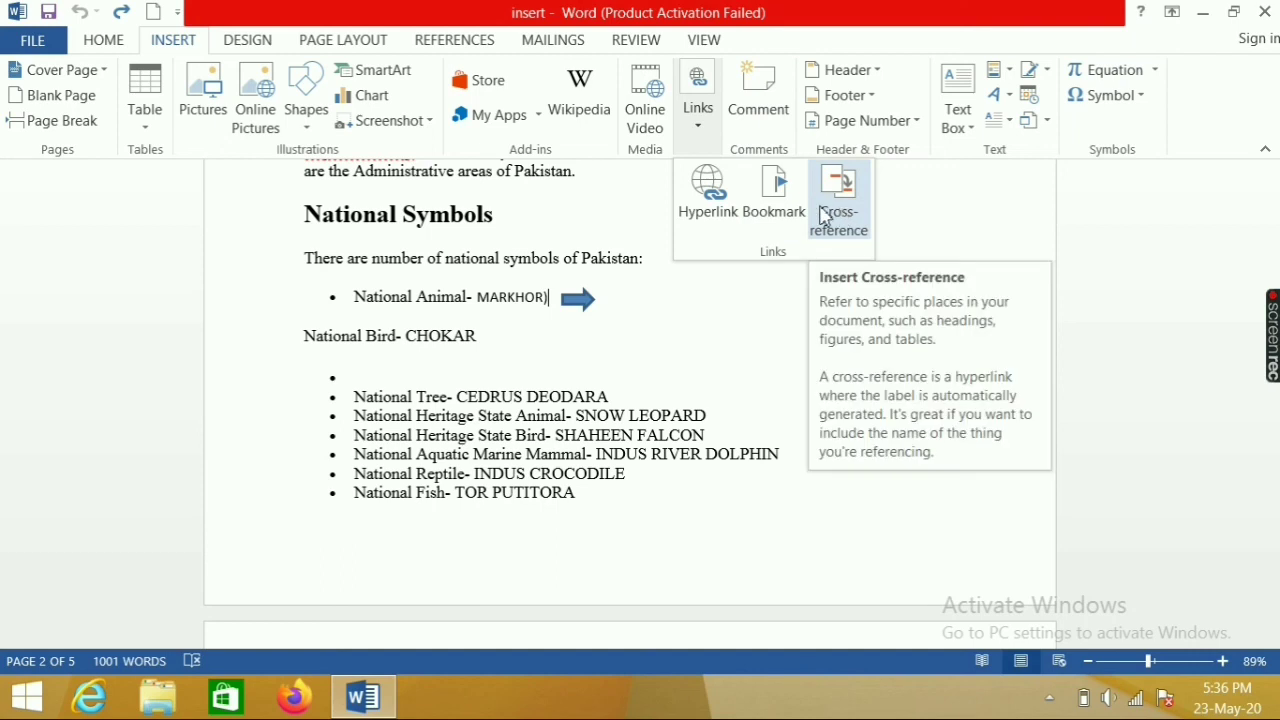